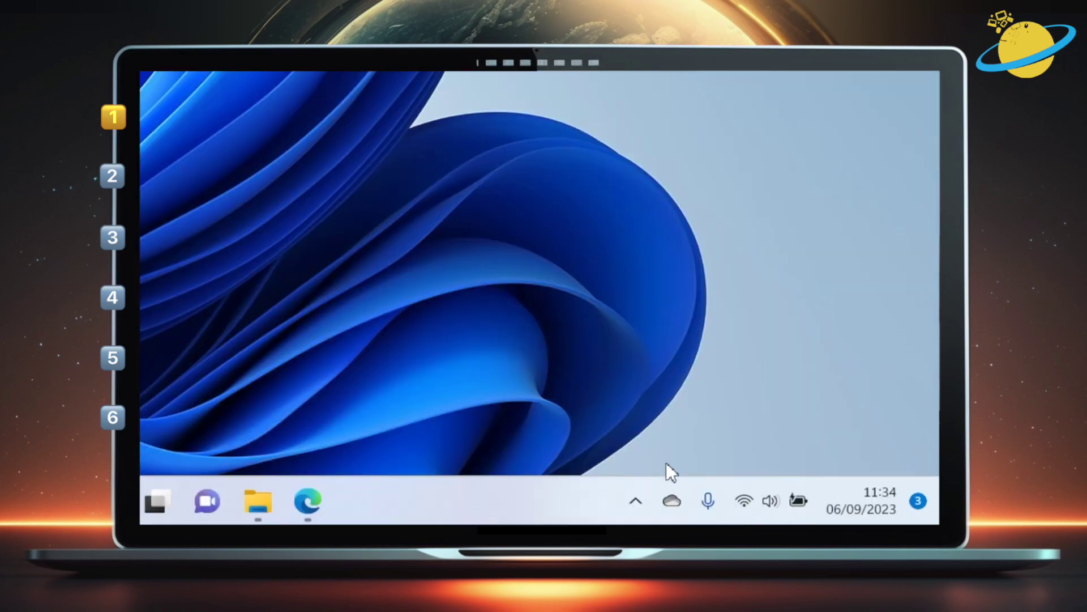
Step: Quit OneDrive via the tray panel's gear menu under Pause syncing, confirming Close OneDrive
left_click(673, 501)
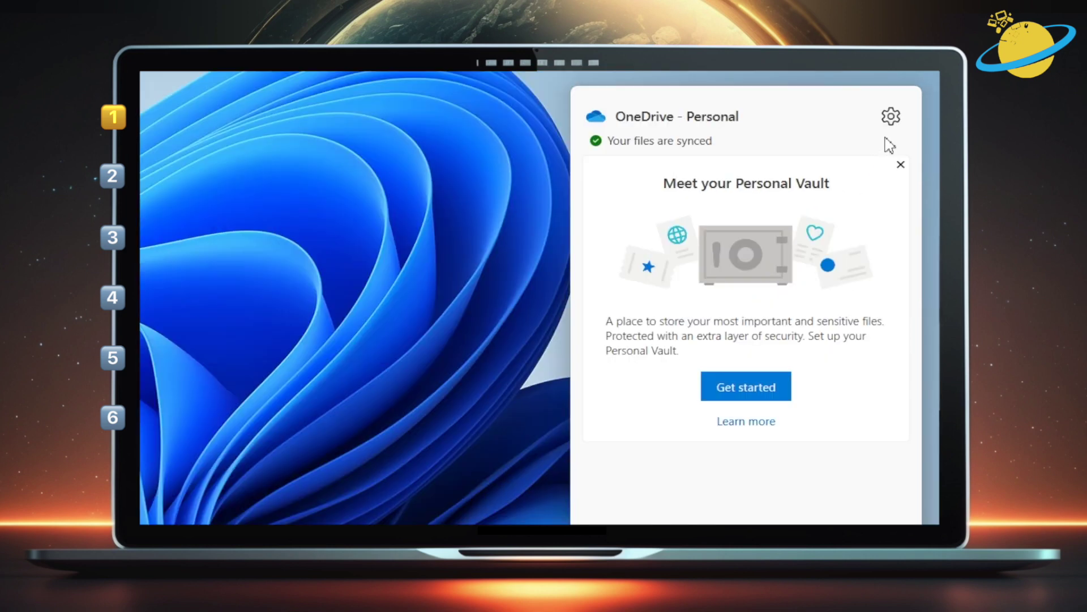
left_click(880, 116)
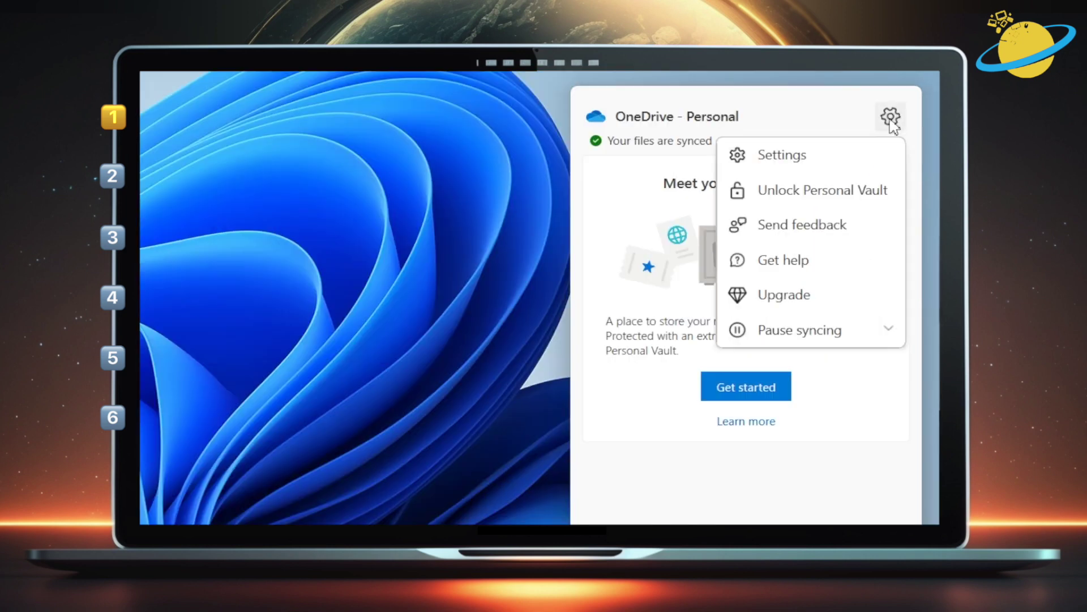
left_click(862, 334)
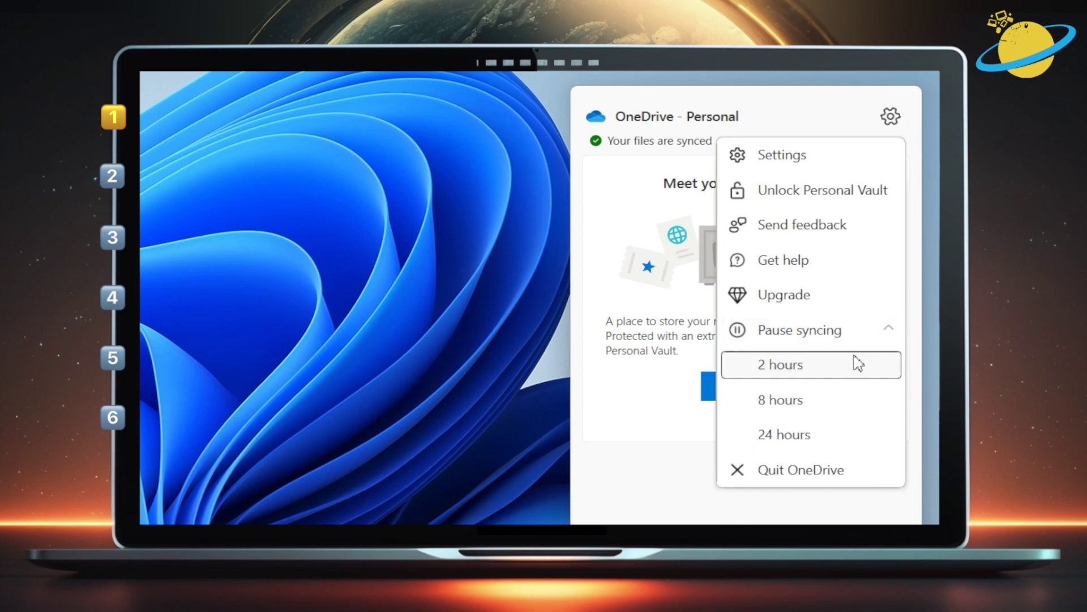
left_click(837, 470)
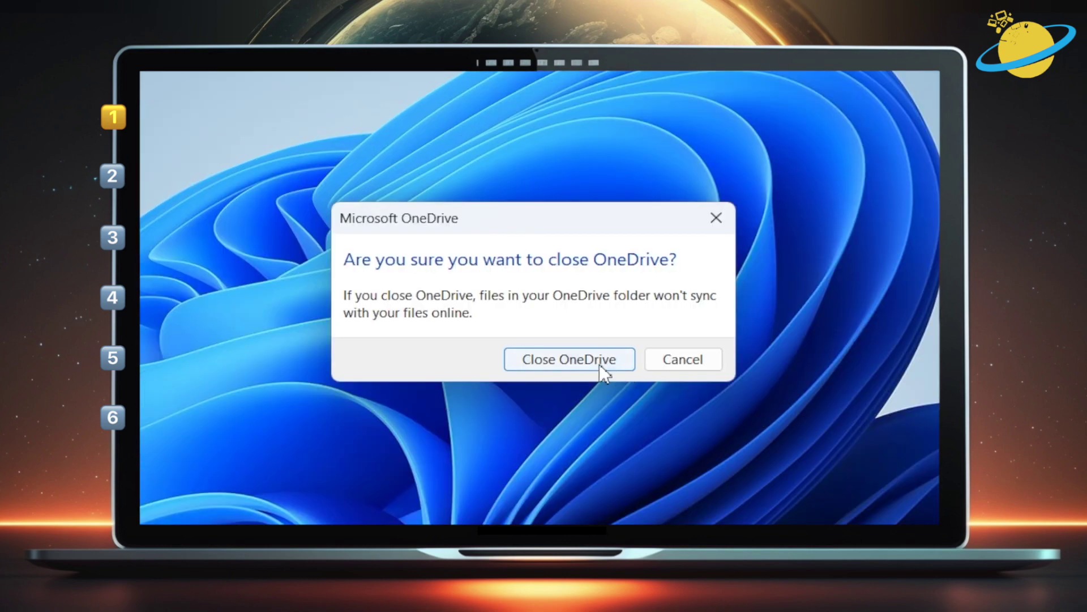
left_click(593, 360)
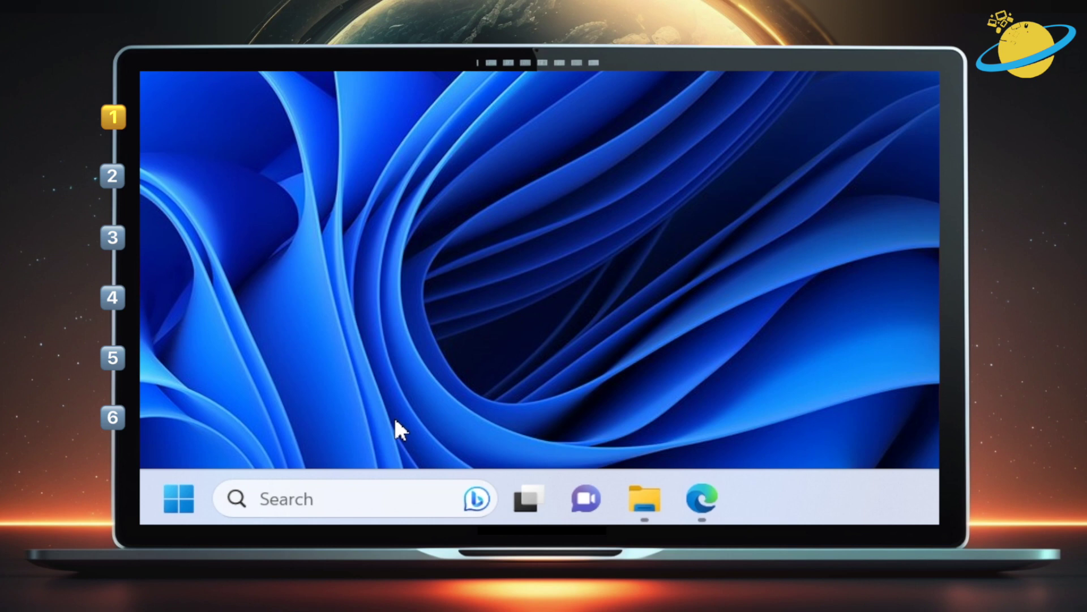
Step: Relaunch the OneDrive app from a Windows search for 'onedrive'
left_click(360, 495)
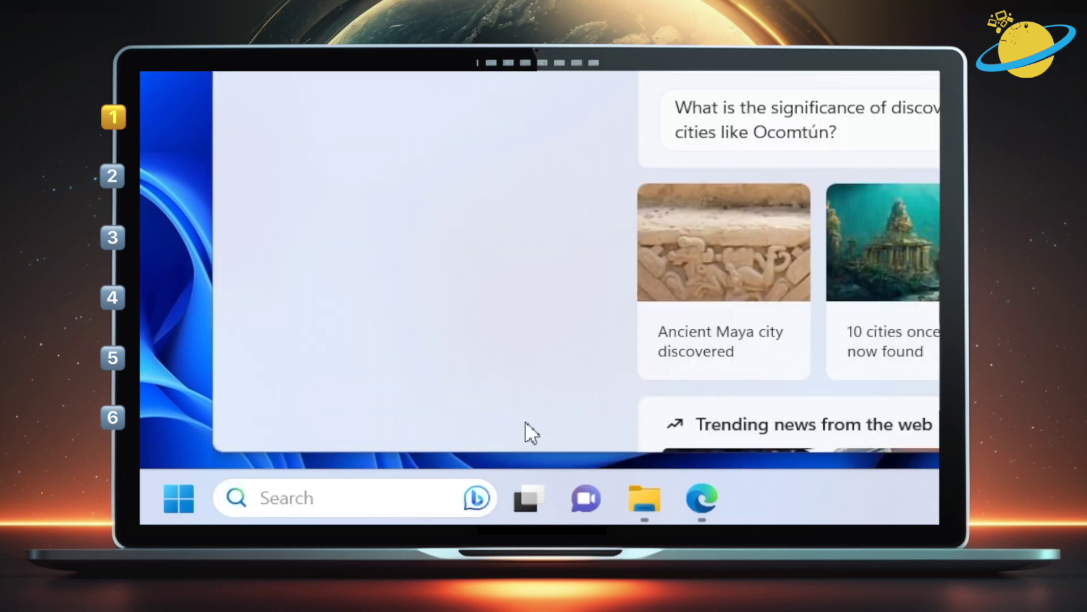
type("onedrive")
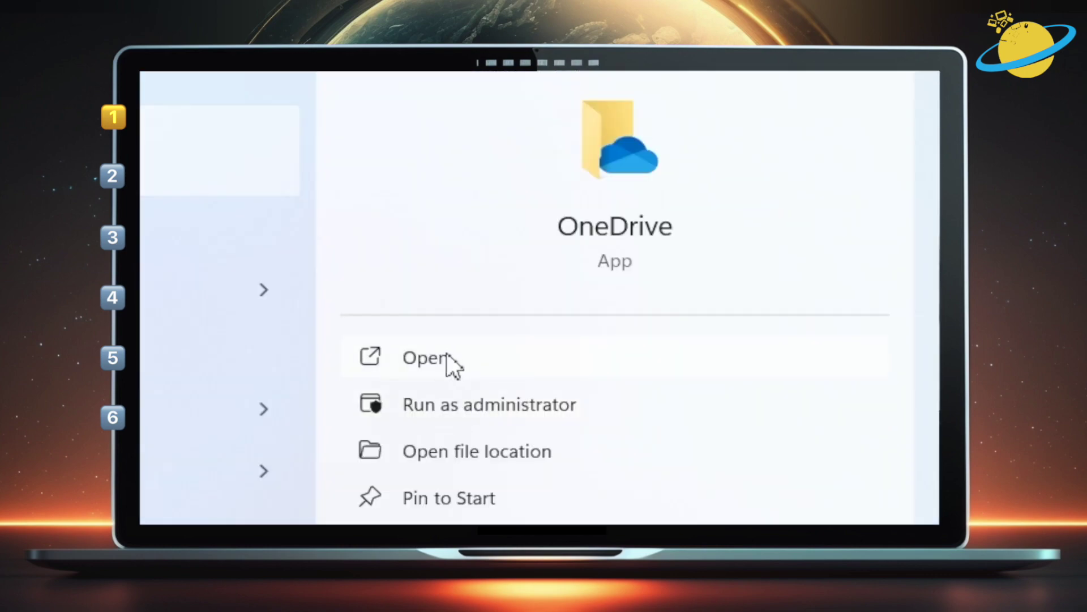
left_click(452, 364)
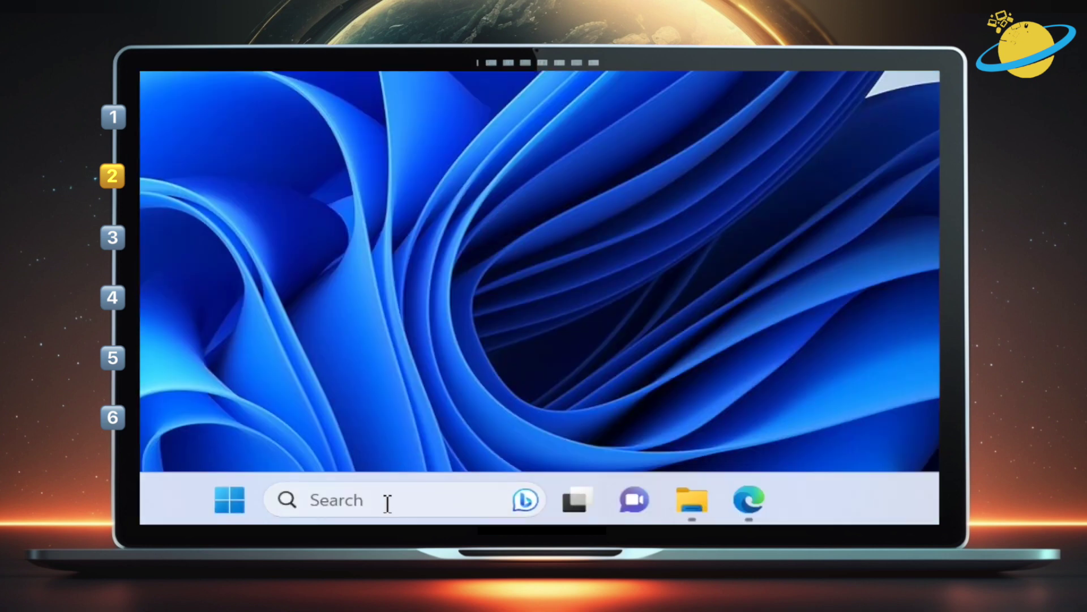
Step: Run '%localappdata%\Microsoft\OneDrive\onedrive.exe /reset' from the Run dialog
left_click(387, 502)
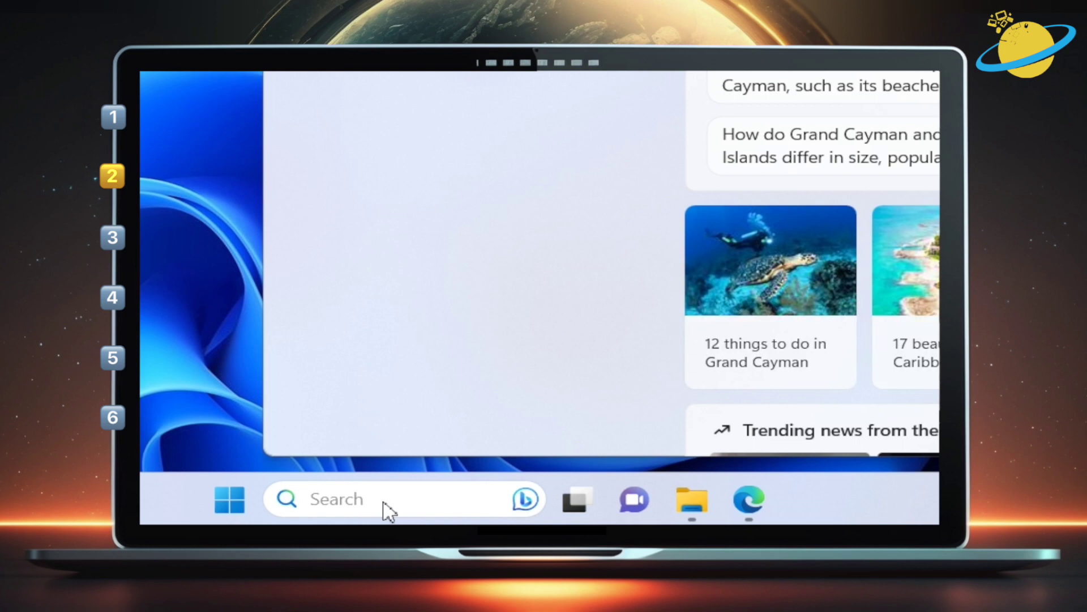
type("RU")
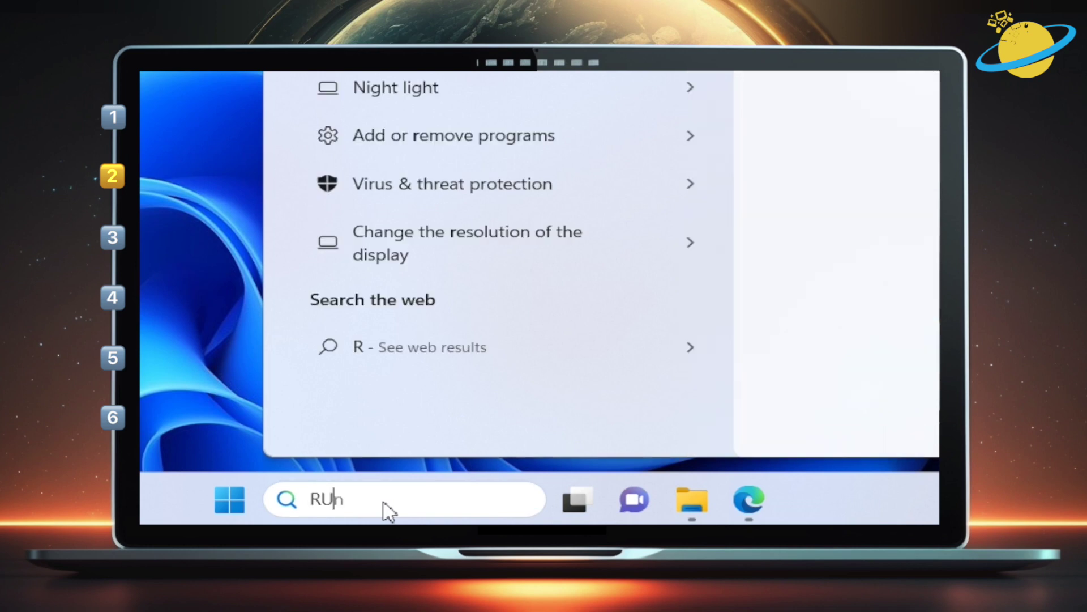
type("N")
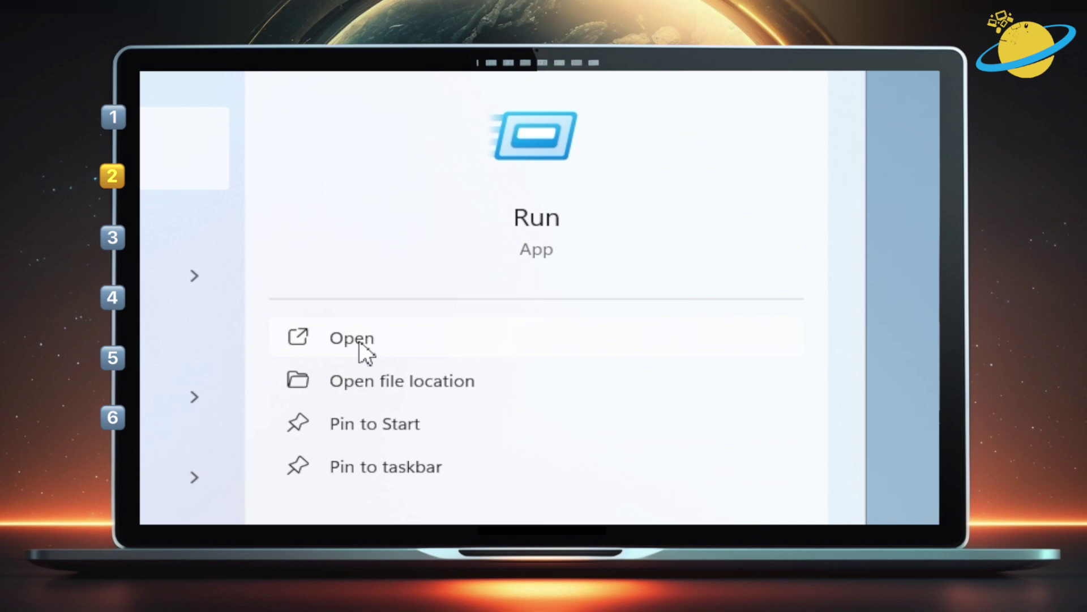
left_click(352, 338)
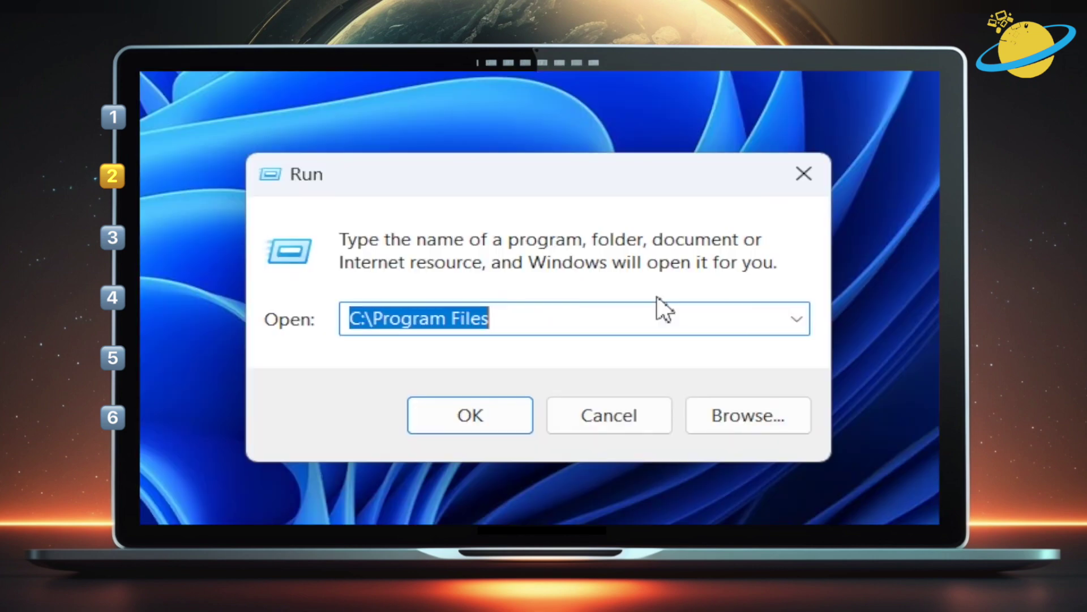
type("%")
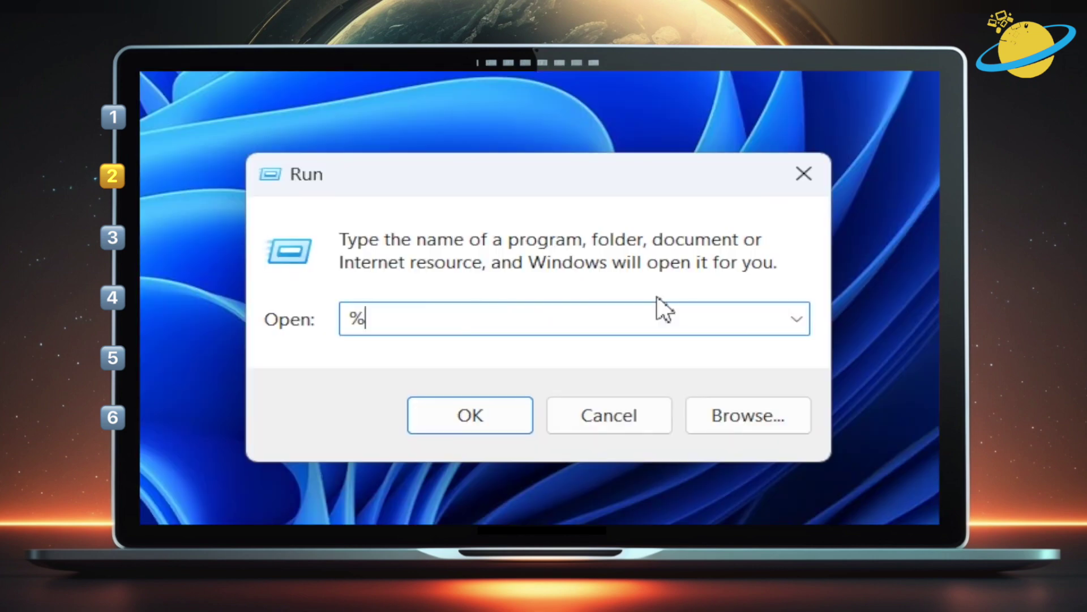
type("locala")
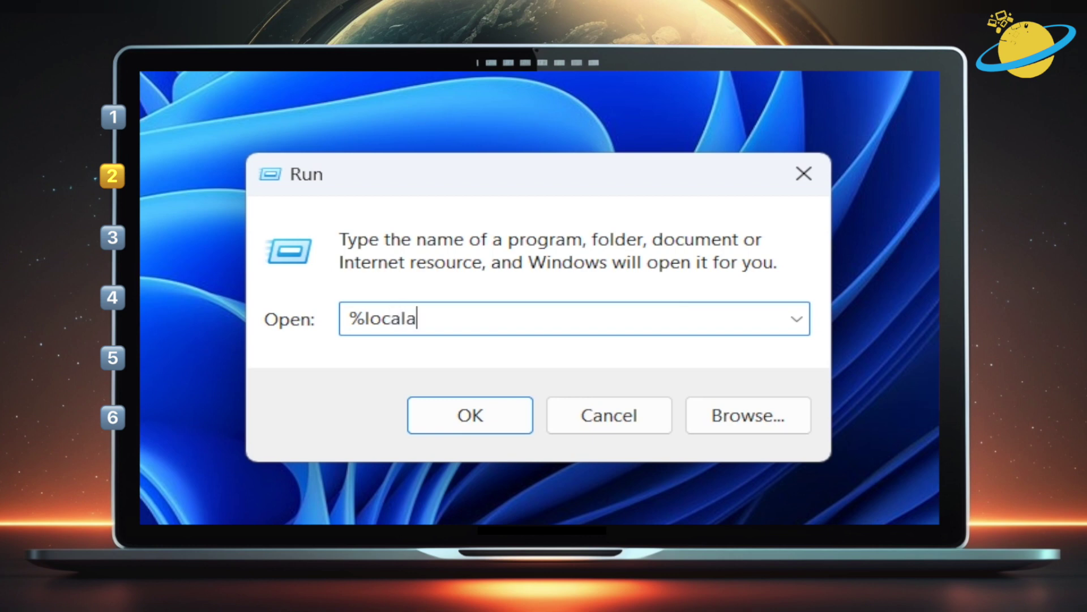
type("ppdata")
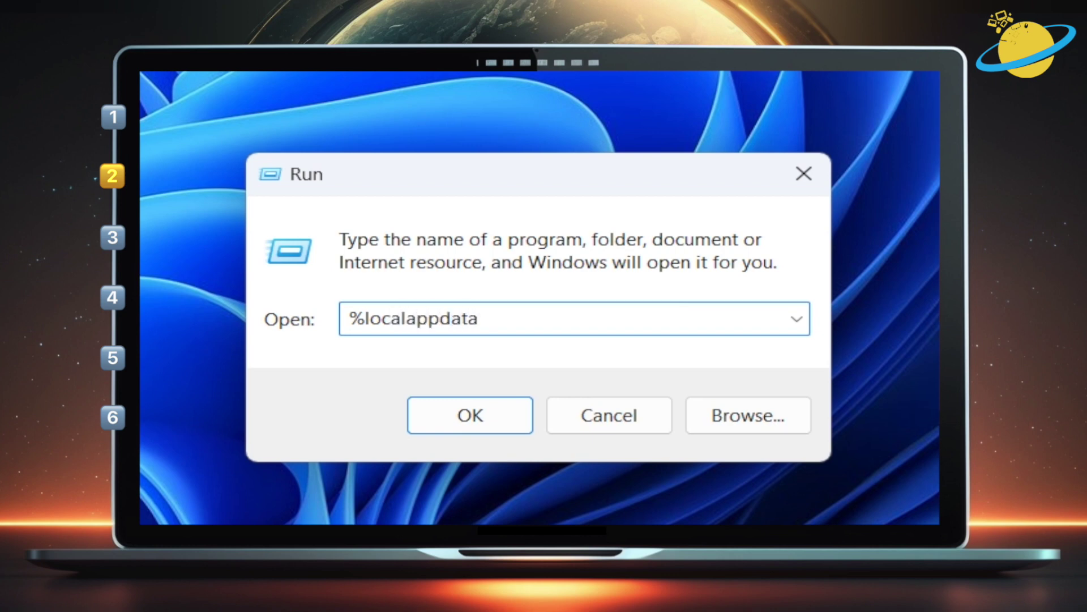
type("%\\")
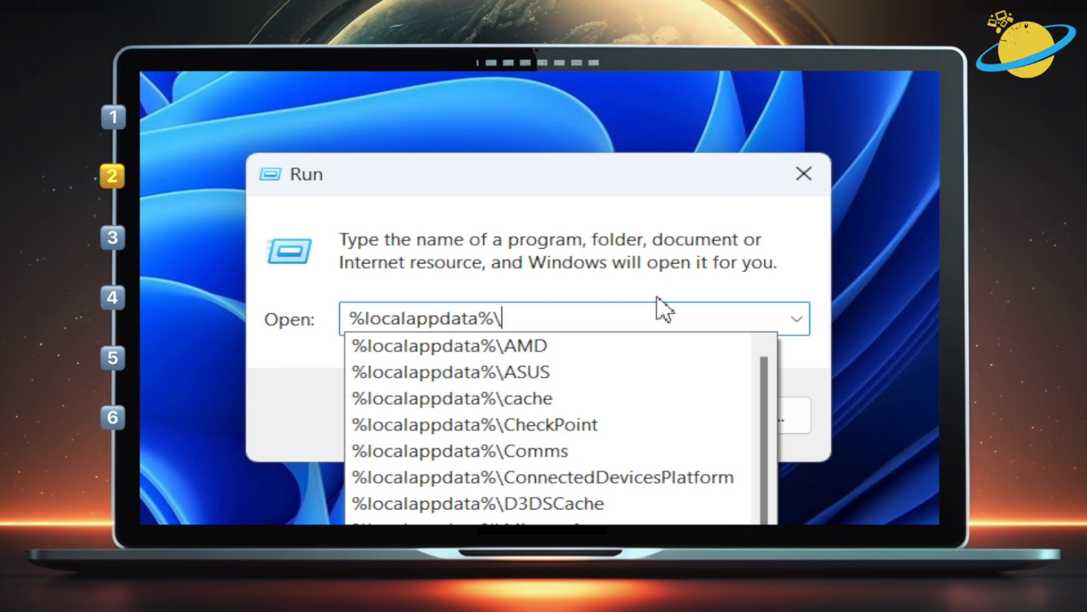
type("Microsoft")
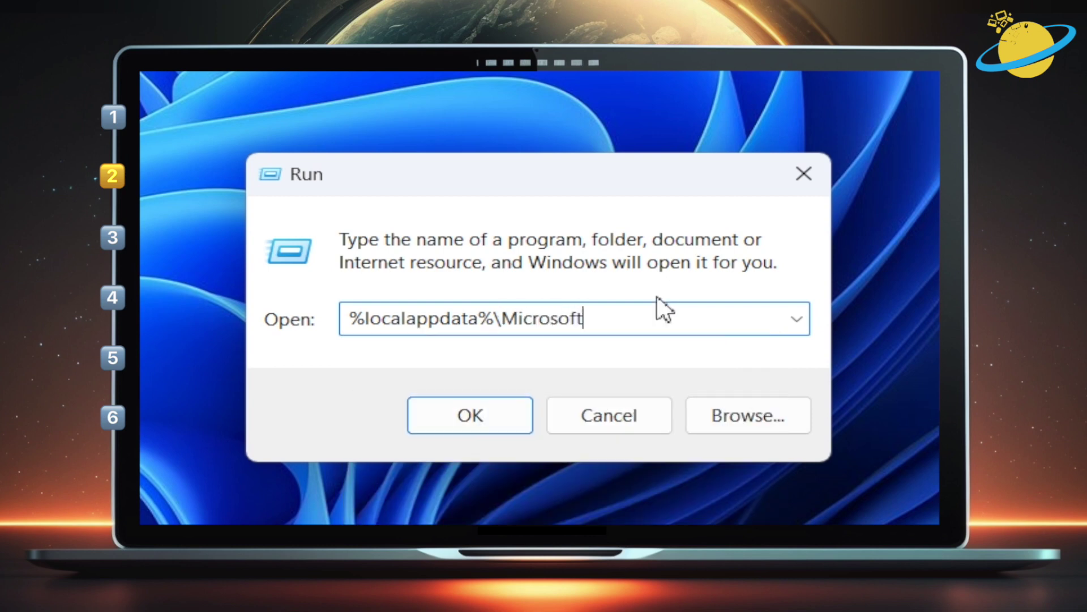
type("\\On")
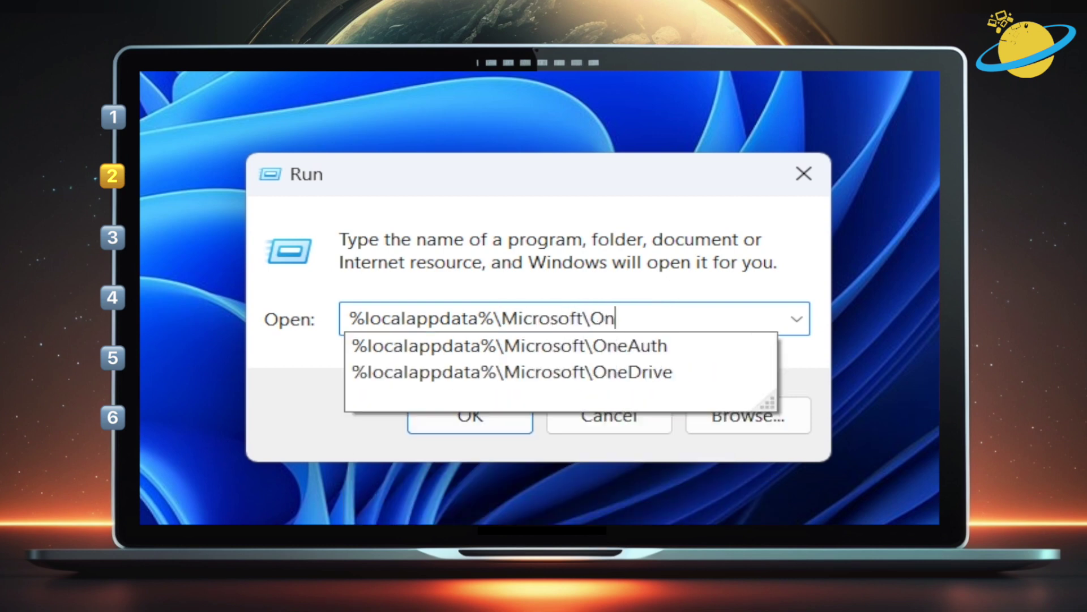
type("eDrive")
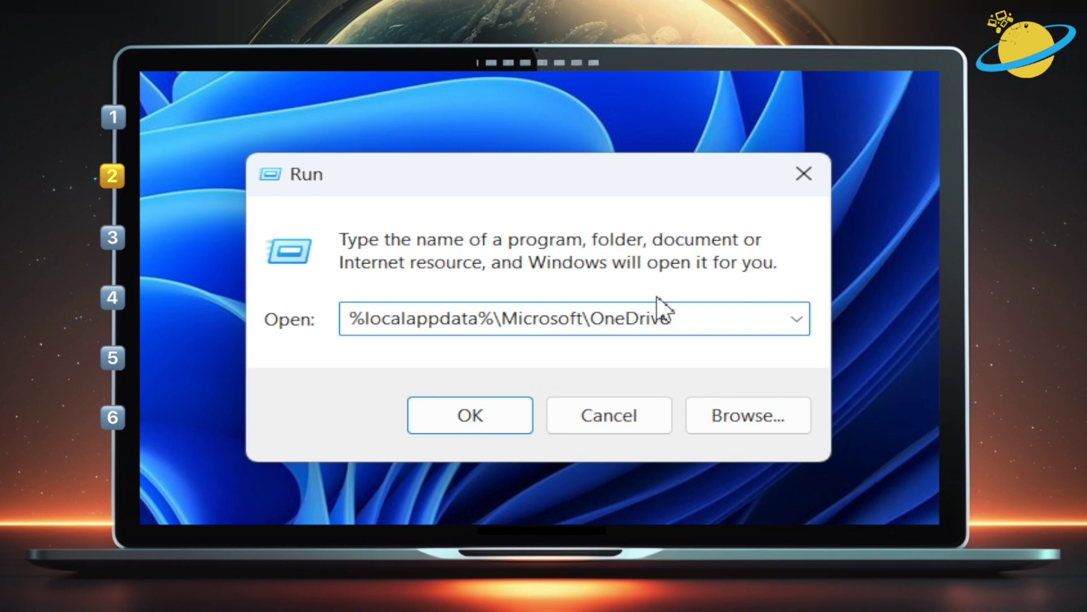
type("\\o")
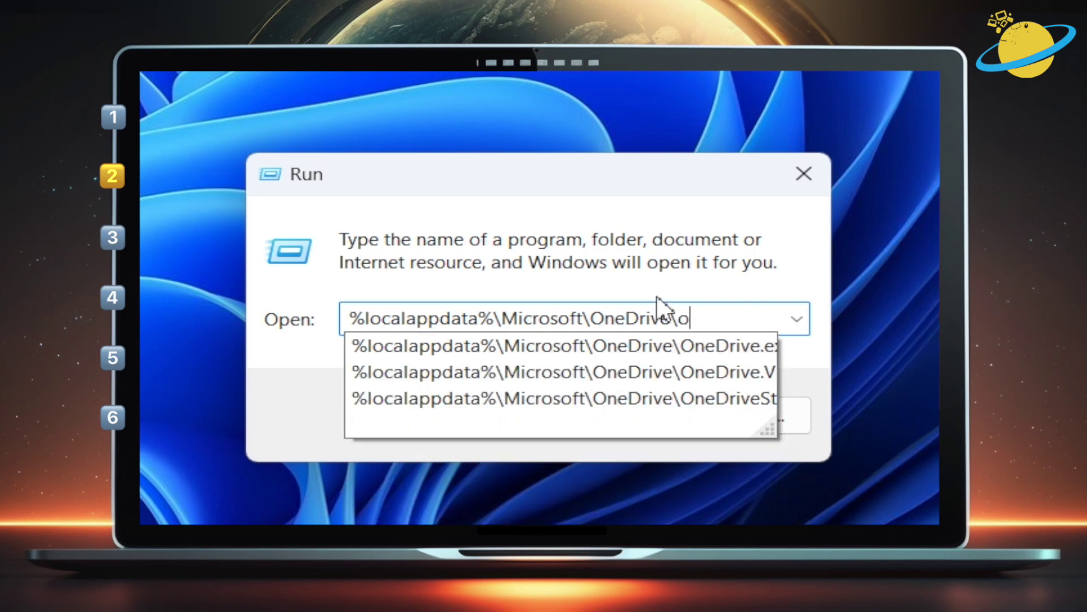
type("nedrive.")
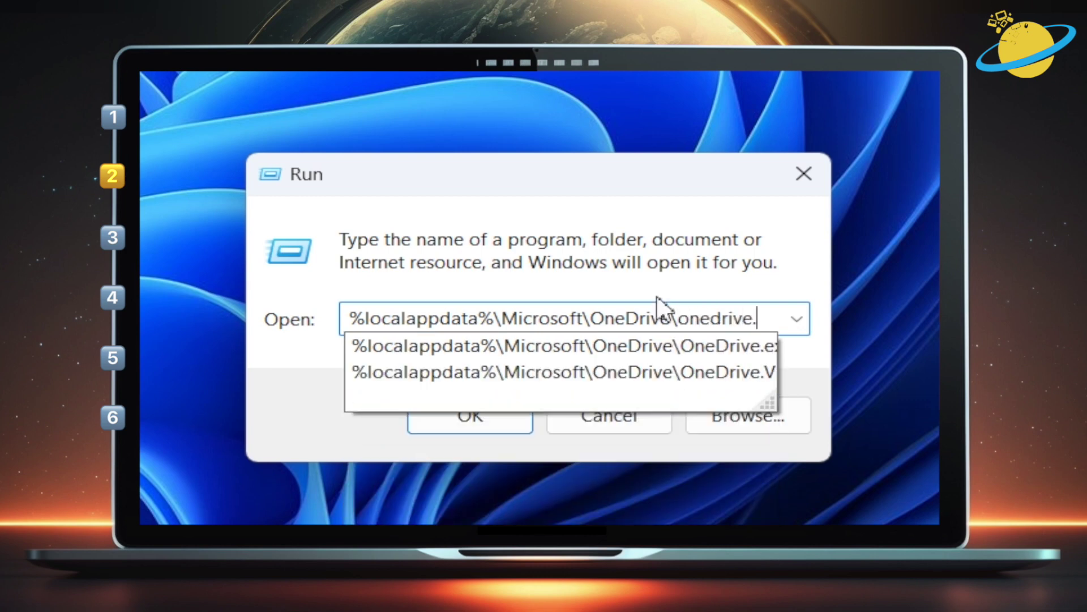
type("exe")
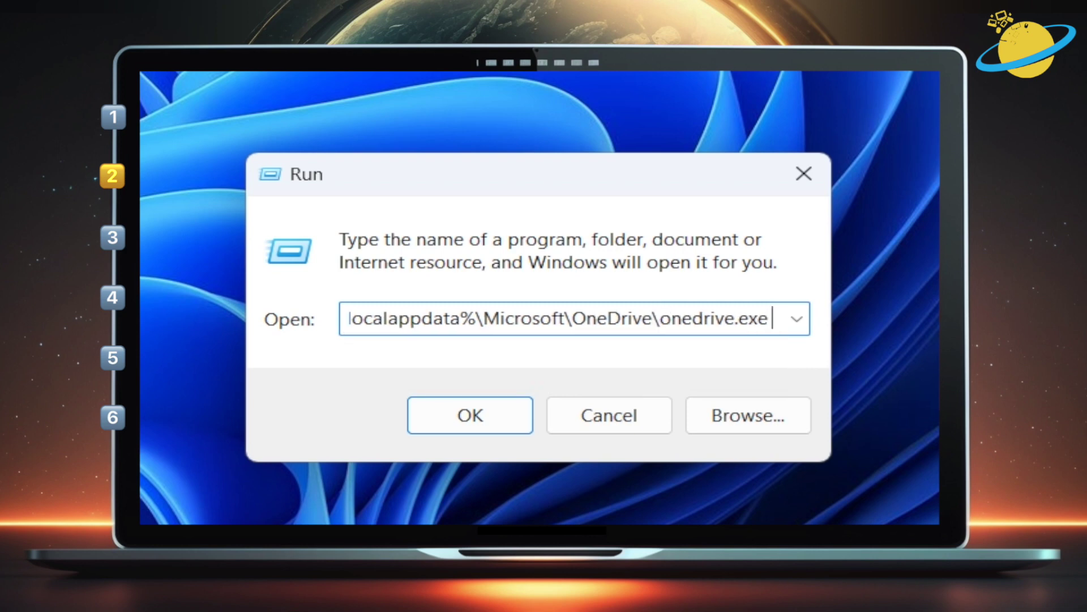
type(" /res")
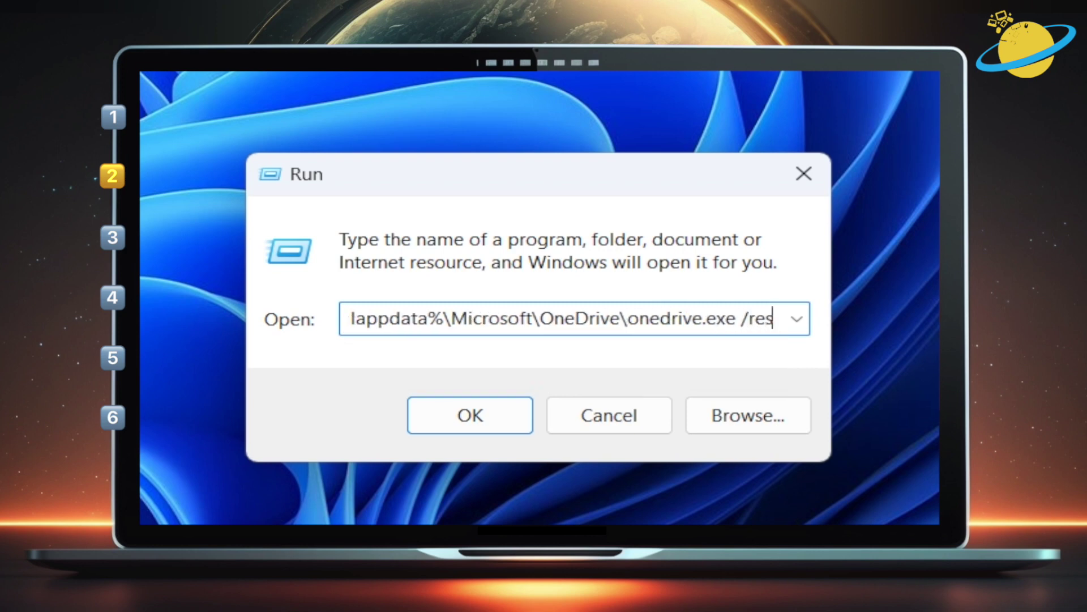
type("et")
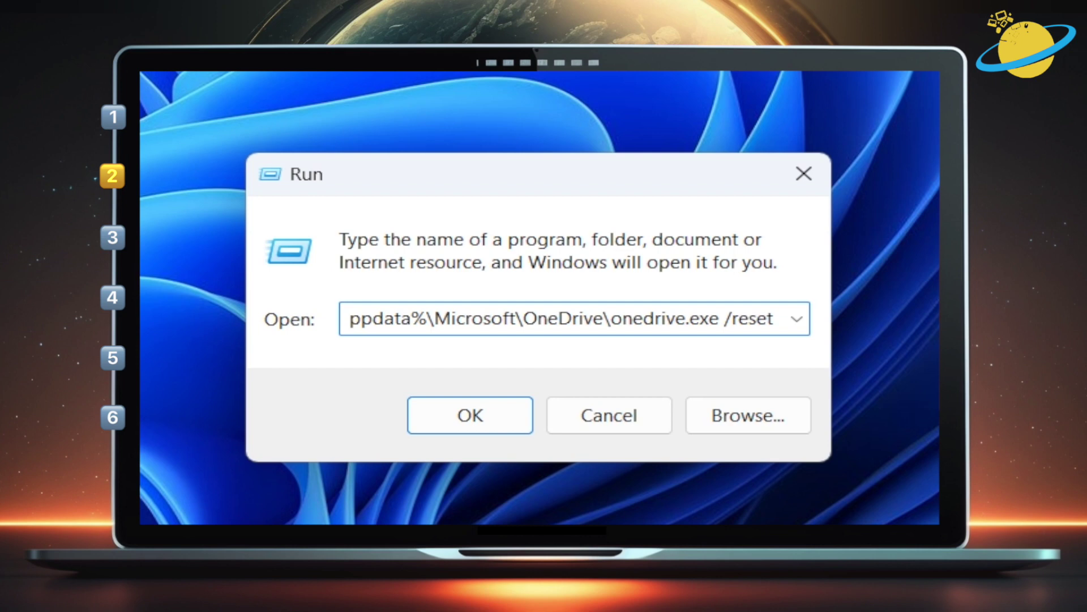
left_click(502, 417)
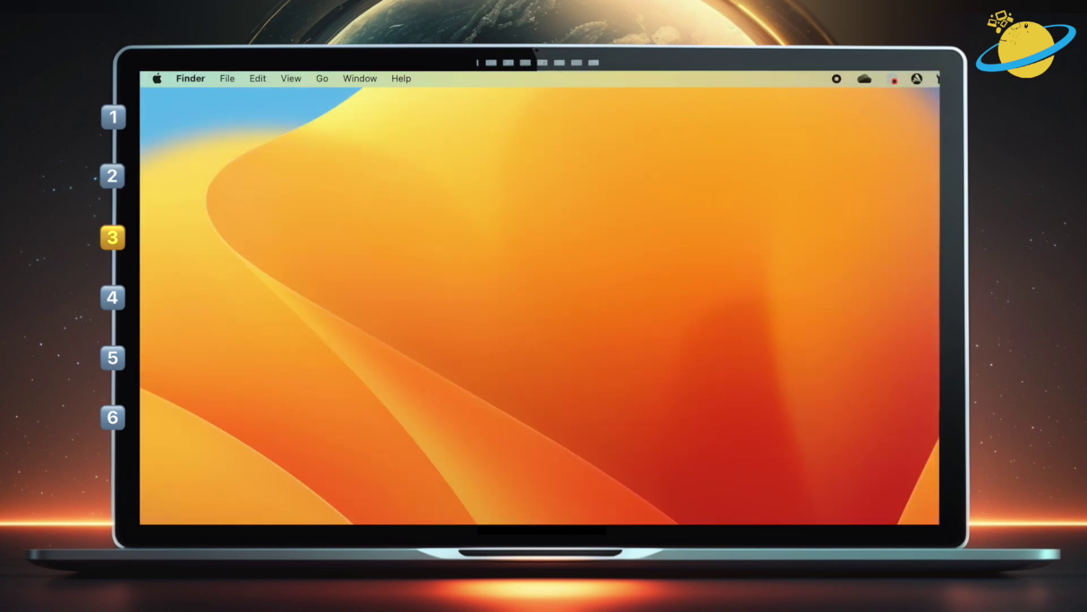
Step: Open Terminal via Spotlight and run 'defaults write com.microsoft.onedrive ResetOnResume -bool TRUE'
key("super+space")
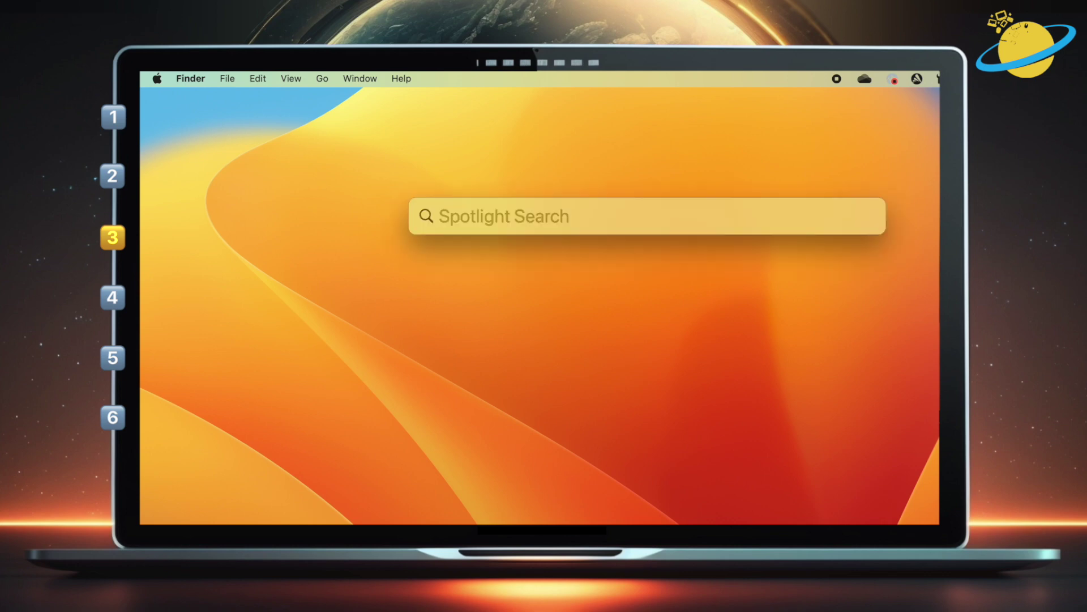
type("terminal")
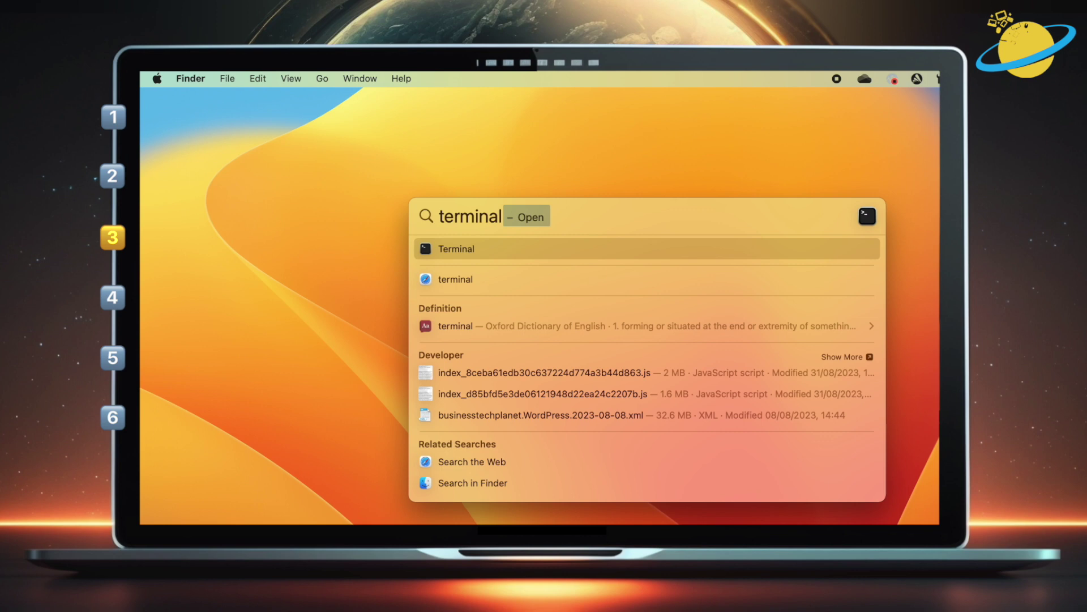
key("Return")
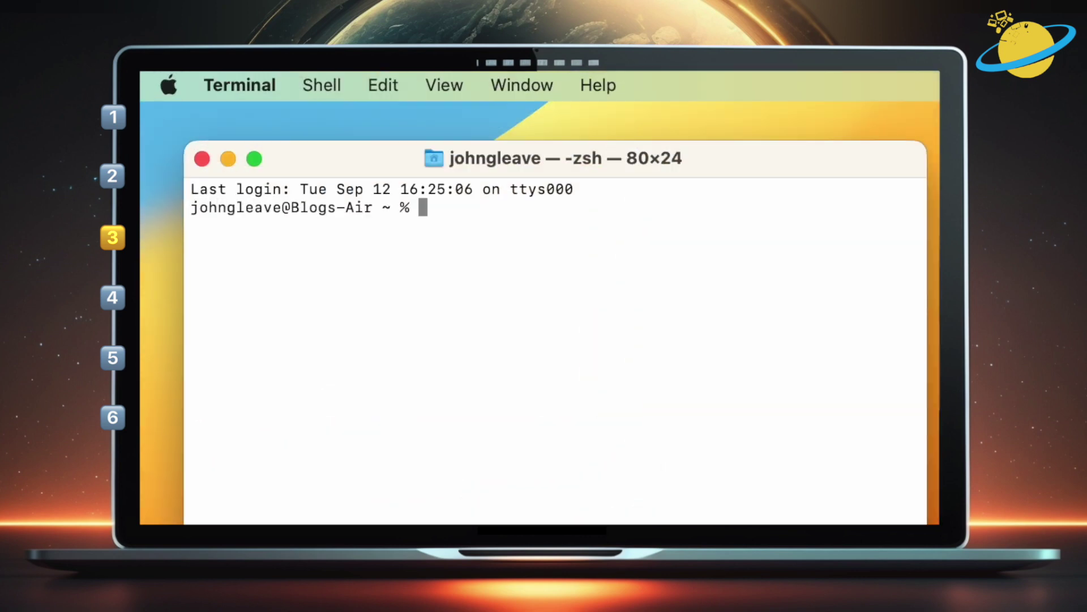
type("defaul")
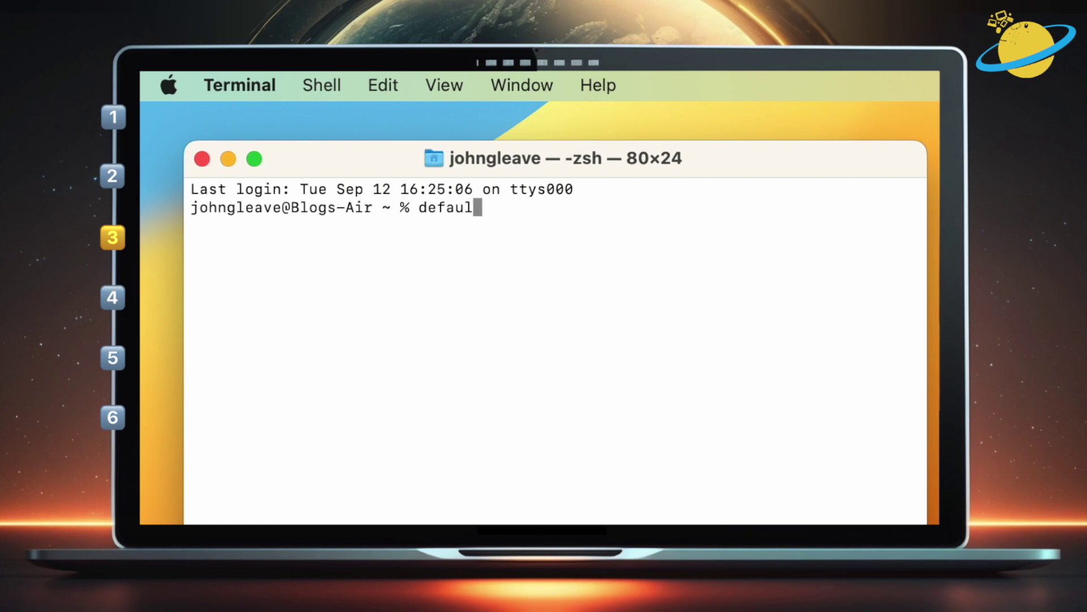
type("ts write")
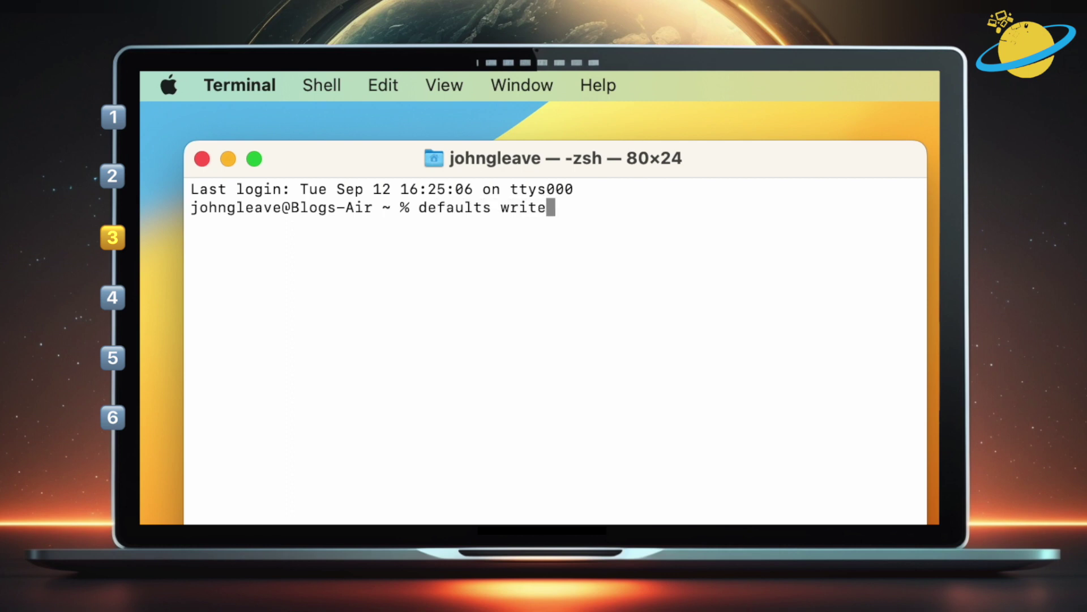
type(" com.m")
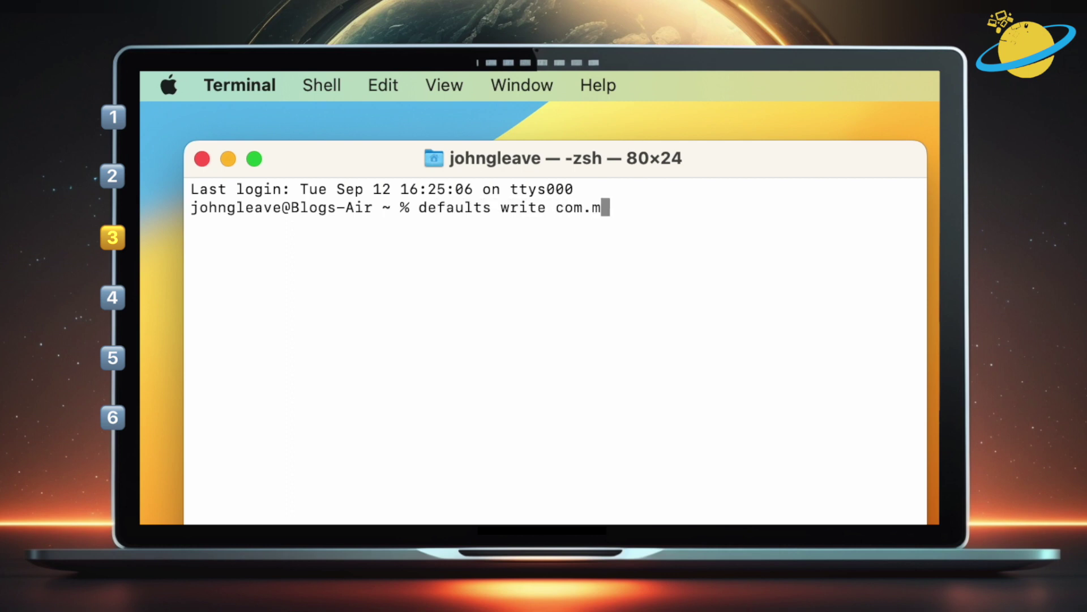
type("icrosoft.")
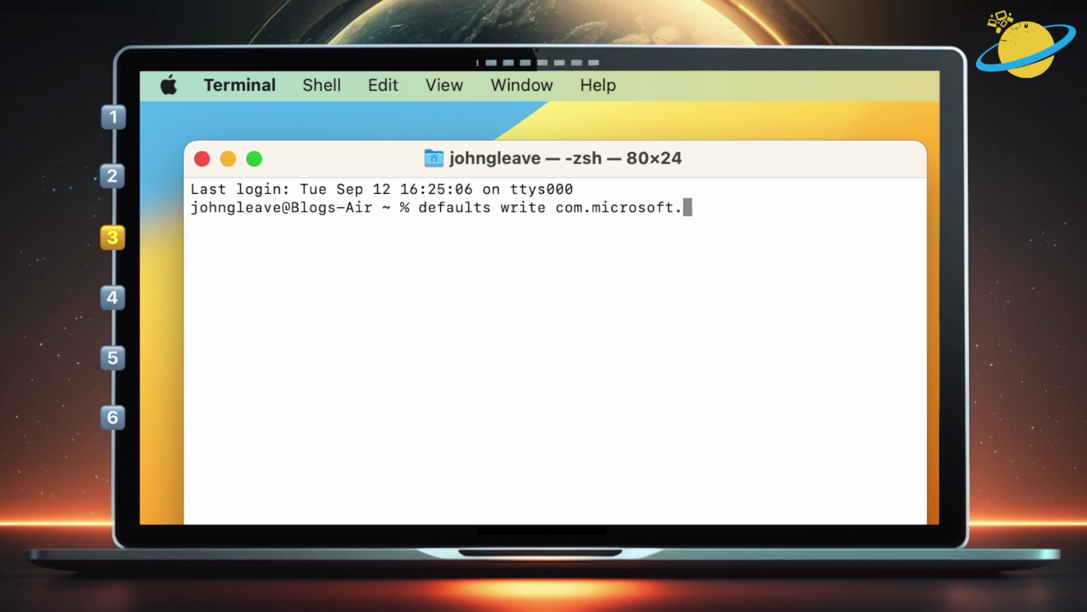
type("onedrive")
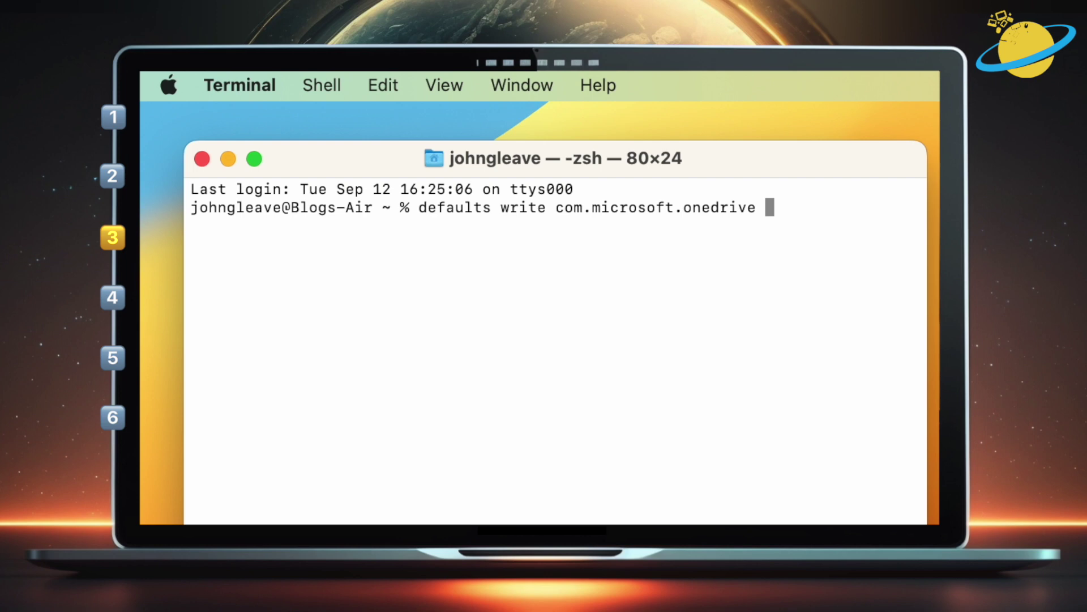
type(" ResetO")
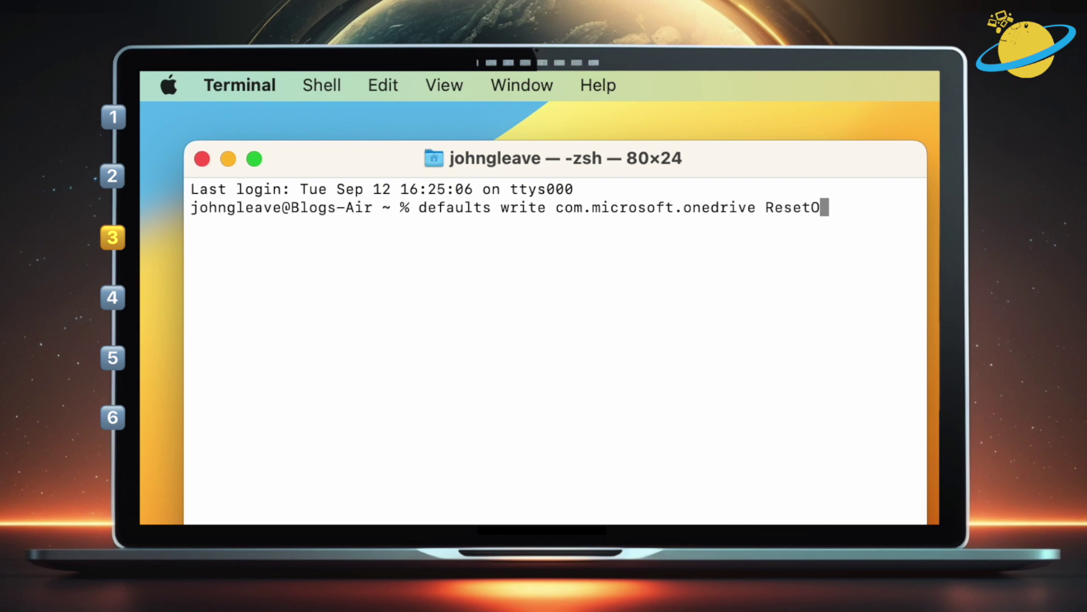
type("nR")
type("esume")
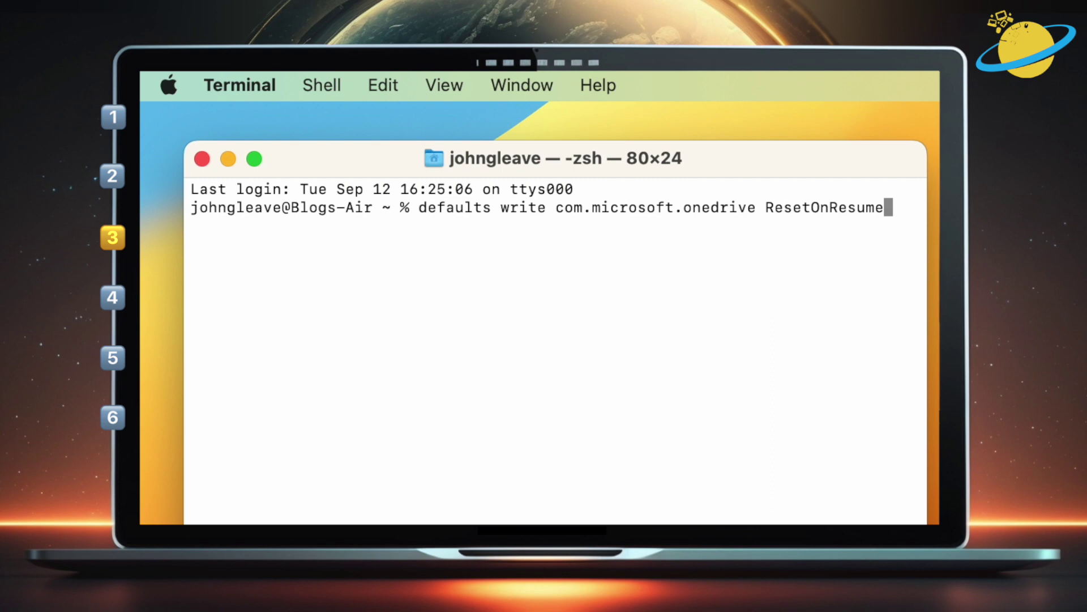
type(" -b")
type("ool TR")
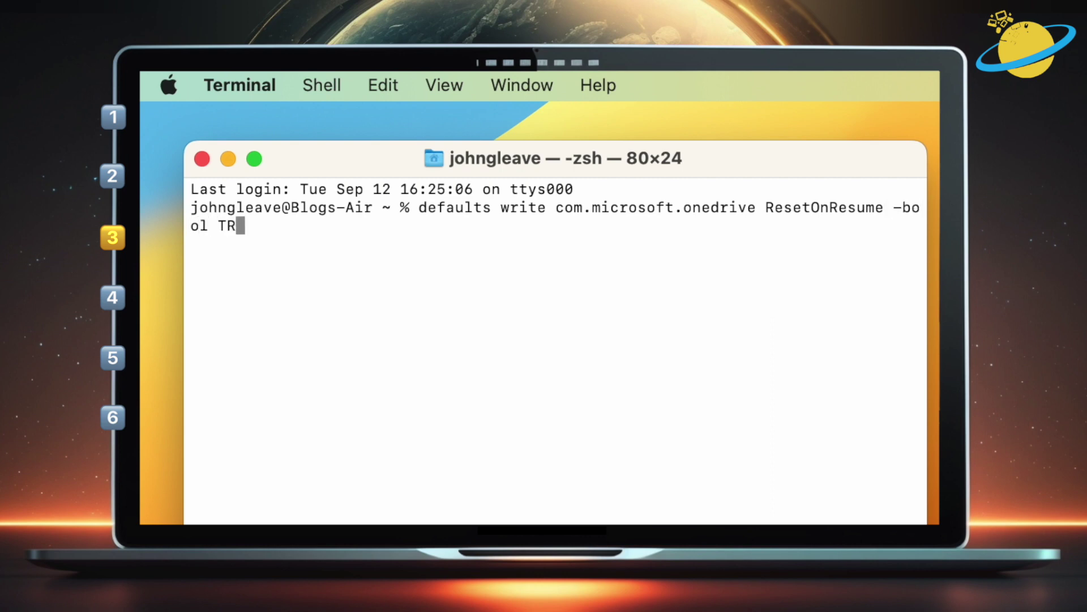
type("UE")
key("Return")
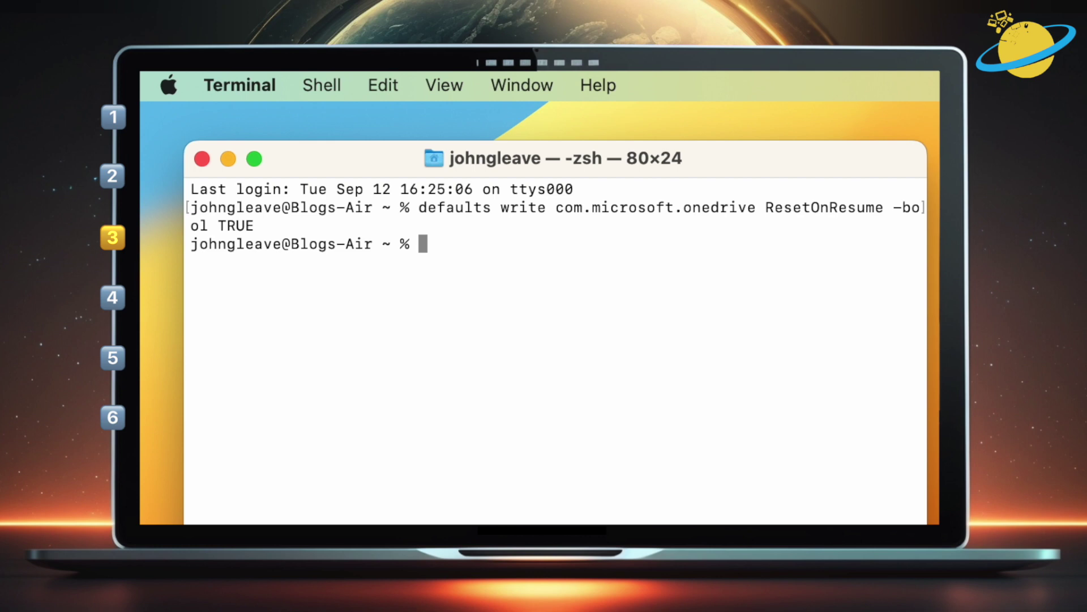
Step: Return to the desktop and restart the Mac from the Apple menu, confirming Restart
key("super+Tab")
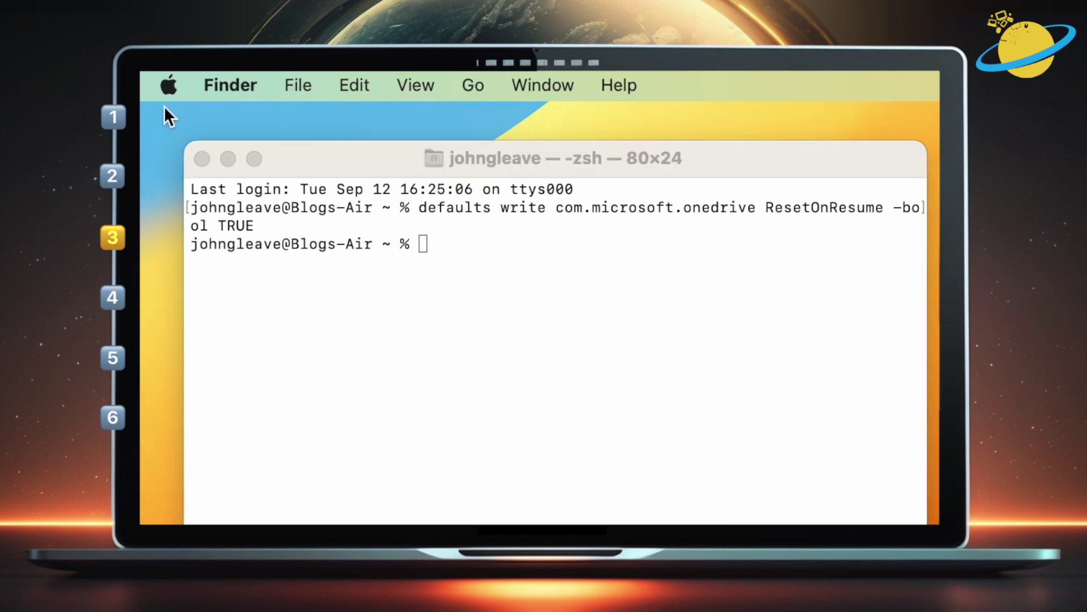
left_click(167, 86)
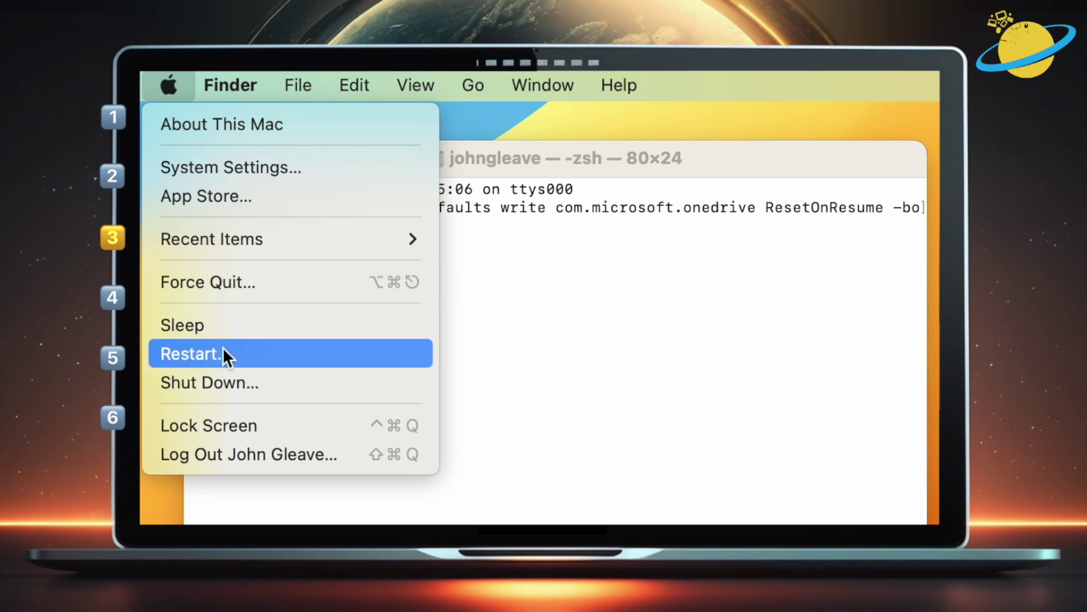
left_click(224, 346)
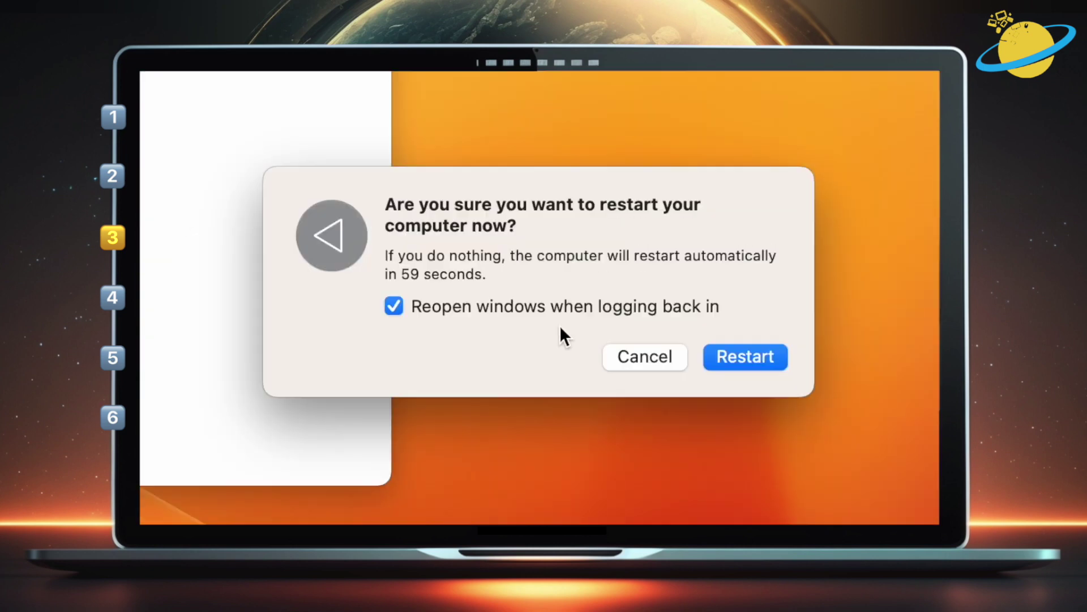
left_click(736, 355)
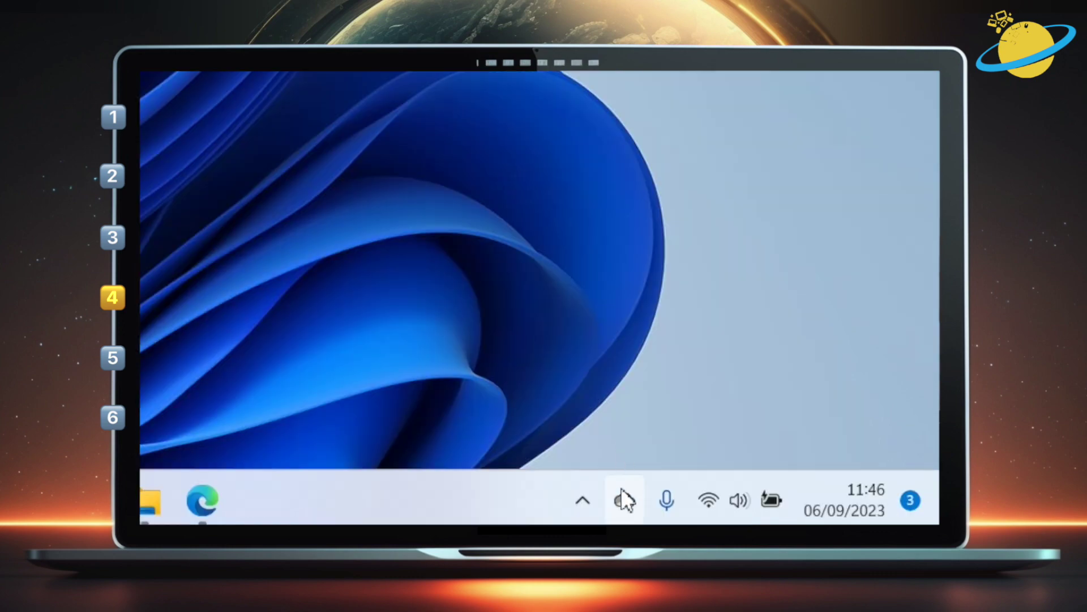
Step: Unlink this PC in OneDrive's Account settings, then sign in with the prefilled email
left_click(625, 501)
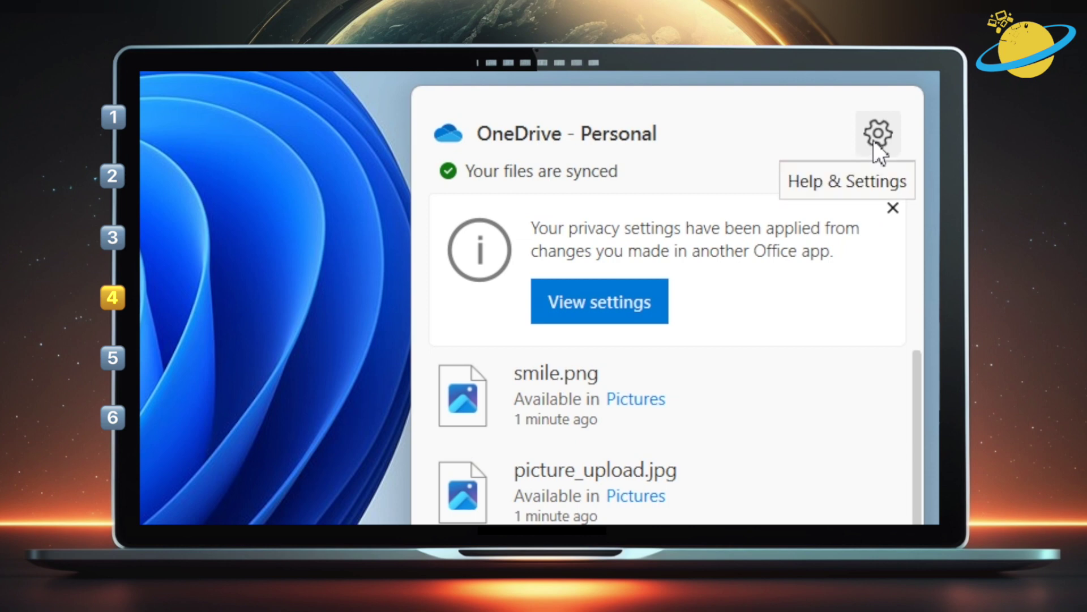
left_click(875, 136)
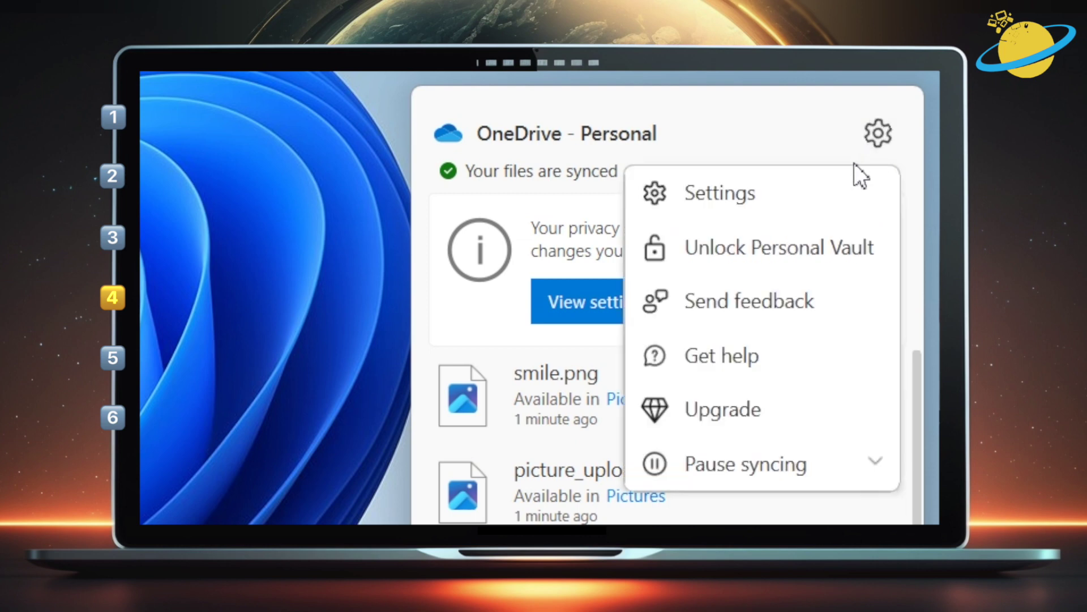
left_click(829, 190)
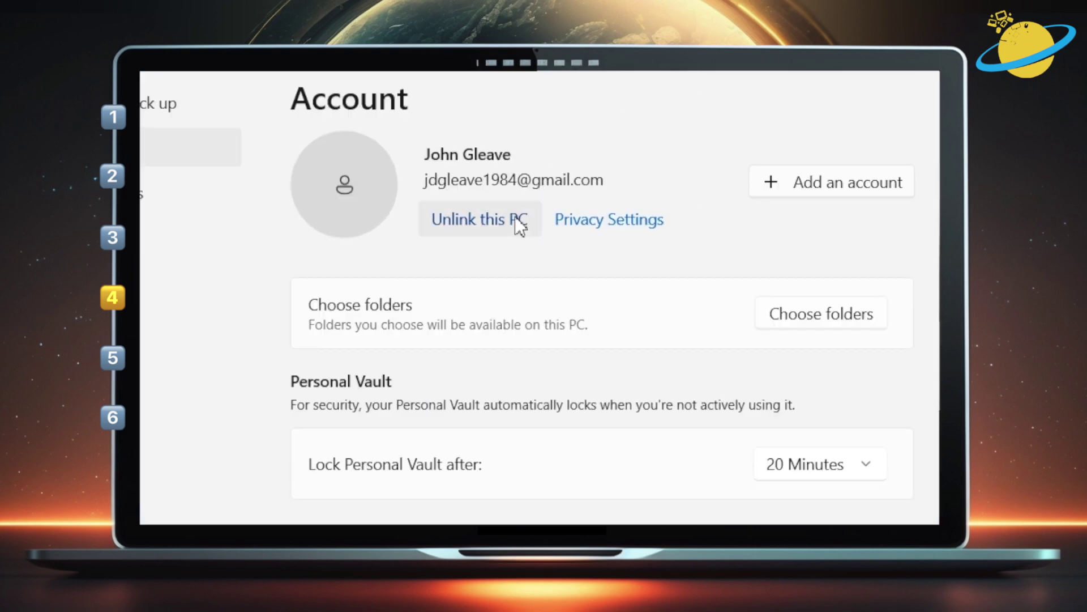
left_click(520, 225)
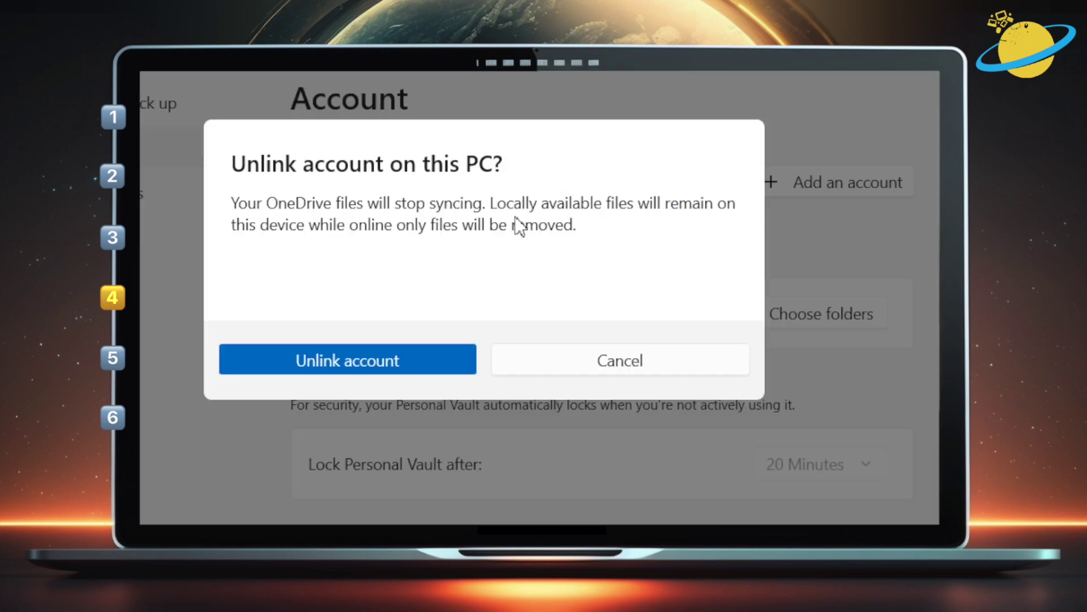
left_click(405, 353)
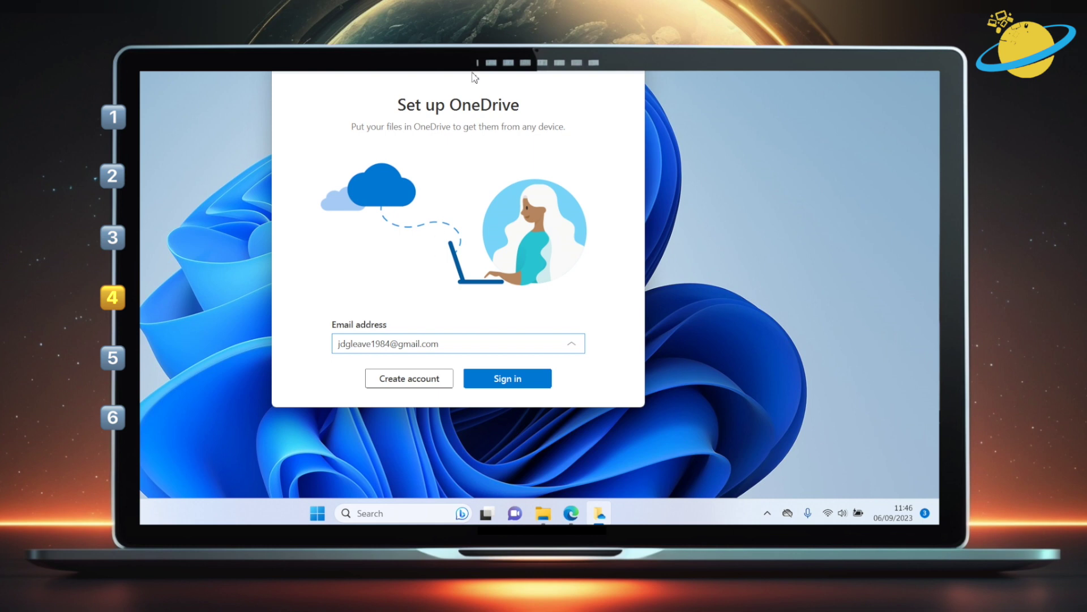
left_click_drag(476, 64, 483, 108)
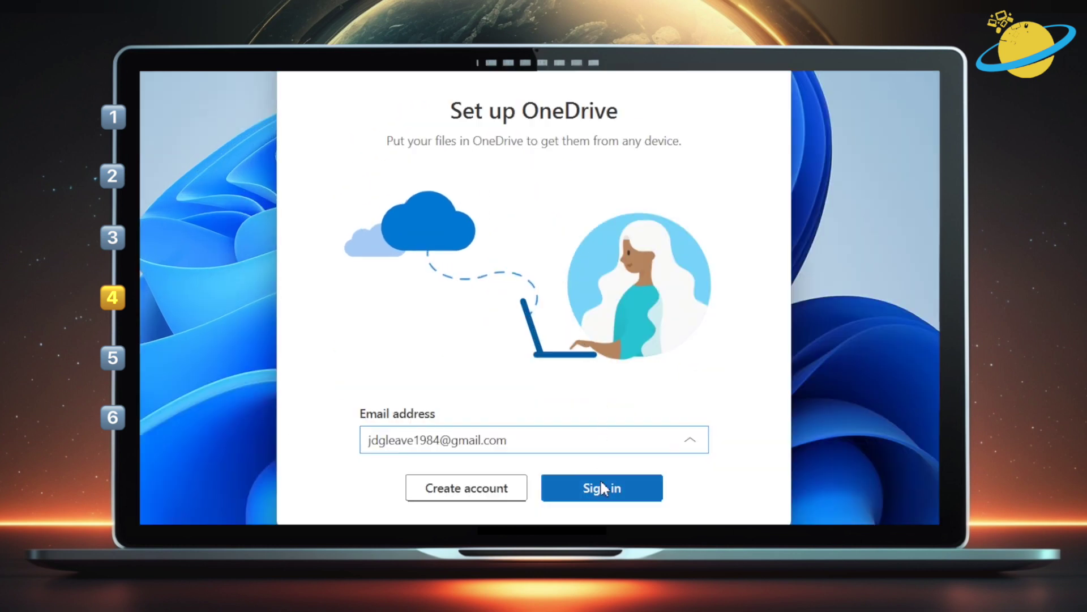
left_click(515, 421)
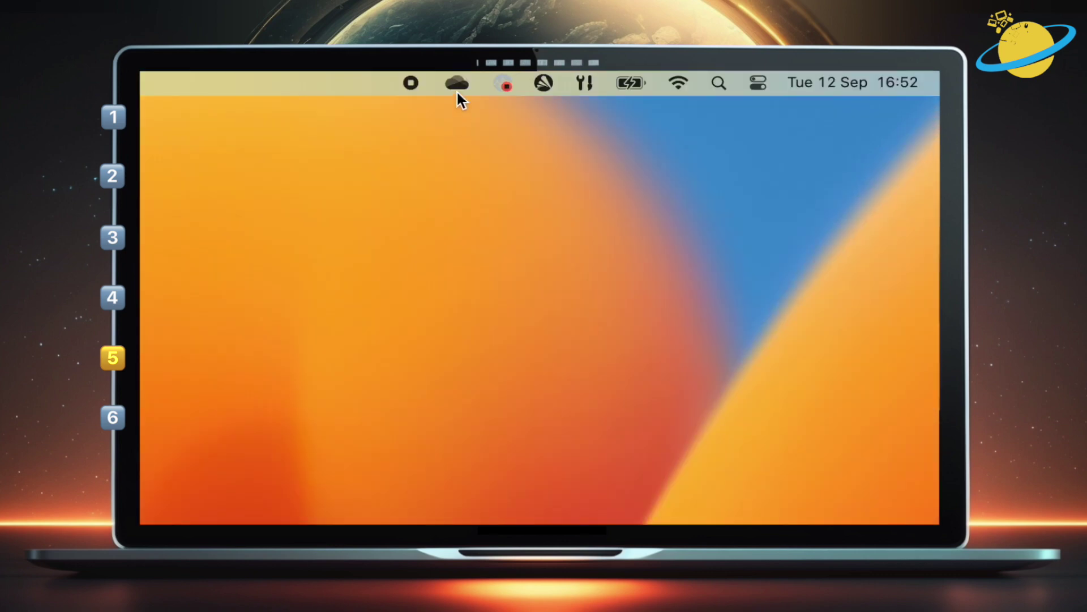
Step: Unlink this Mac in OneDrive Preferences' Account tab, then sign in with the prefilled business email
left_click(457, 85)
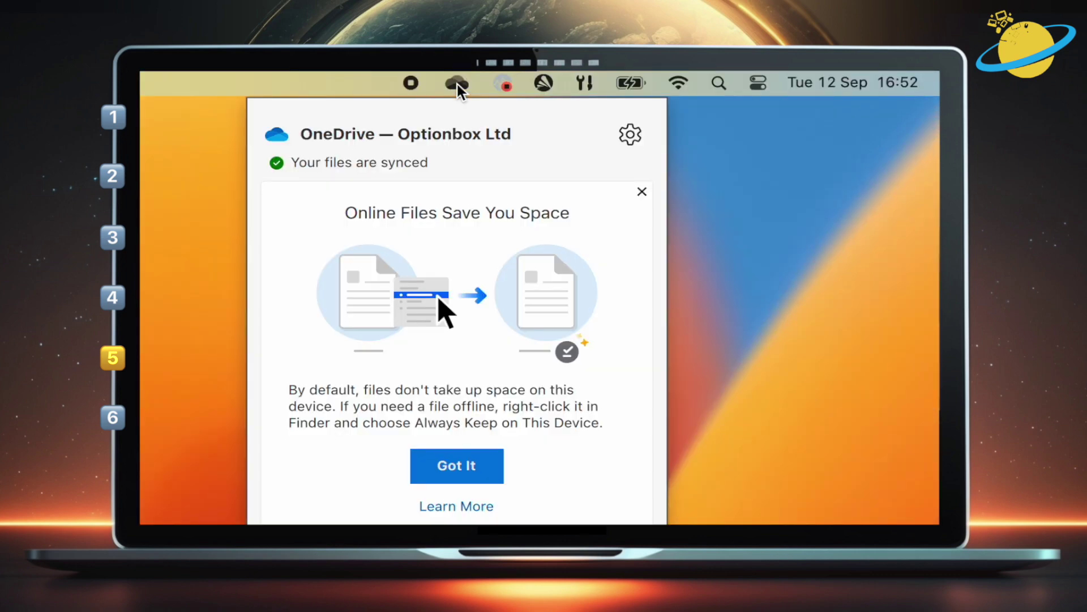
left_click(629, 136)
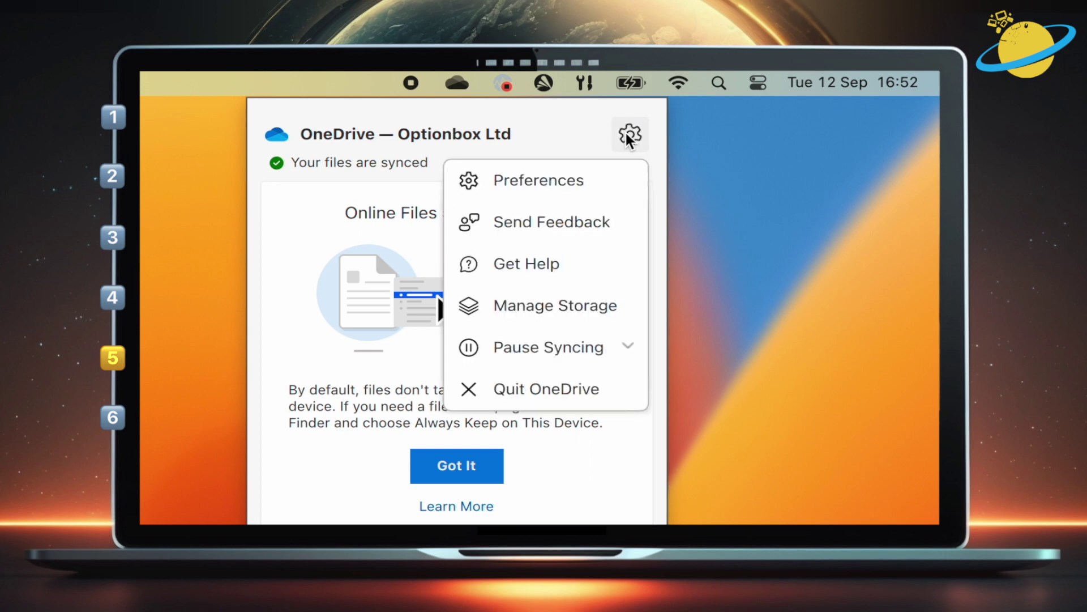
left_click(565, 177)
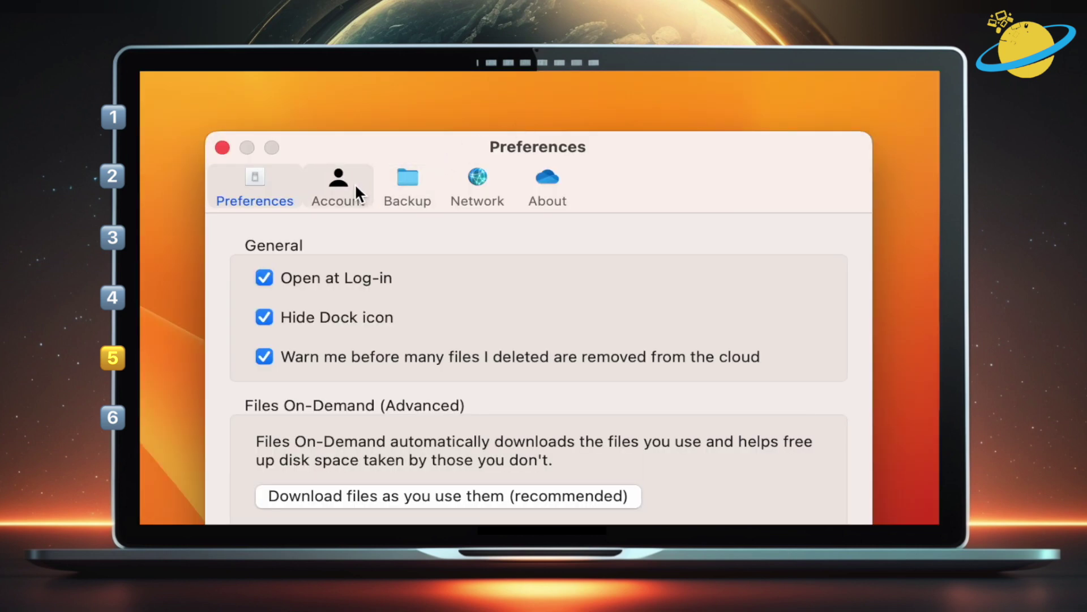
left_click(353, 184)
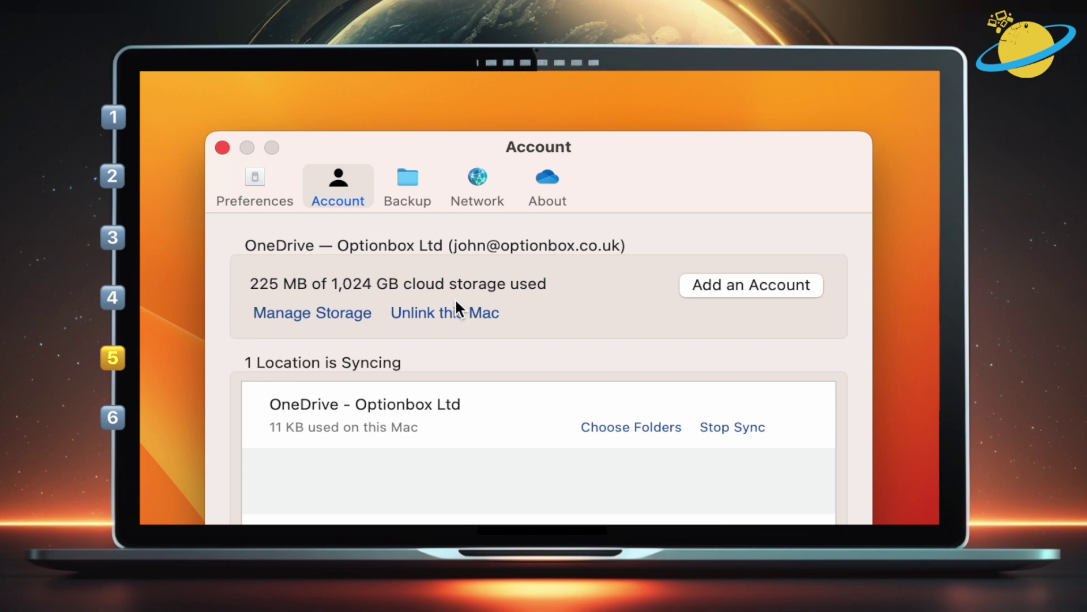
left_click(468, 320)
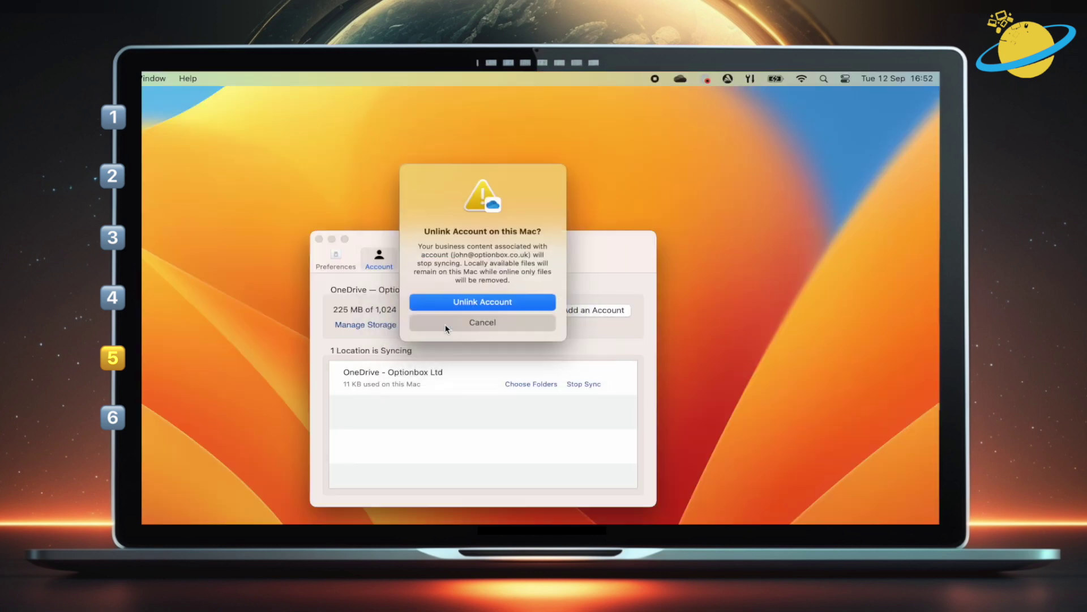
left_click(478, 305)
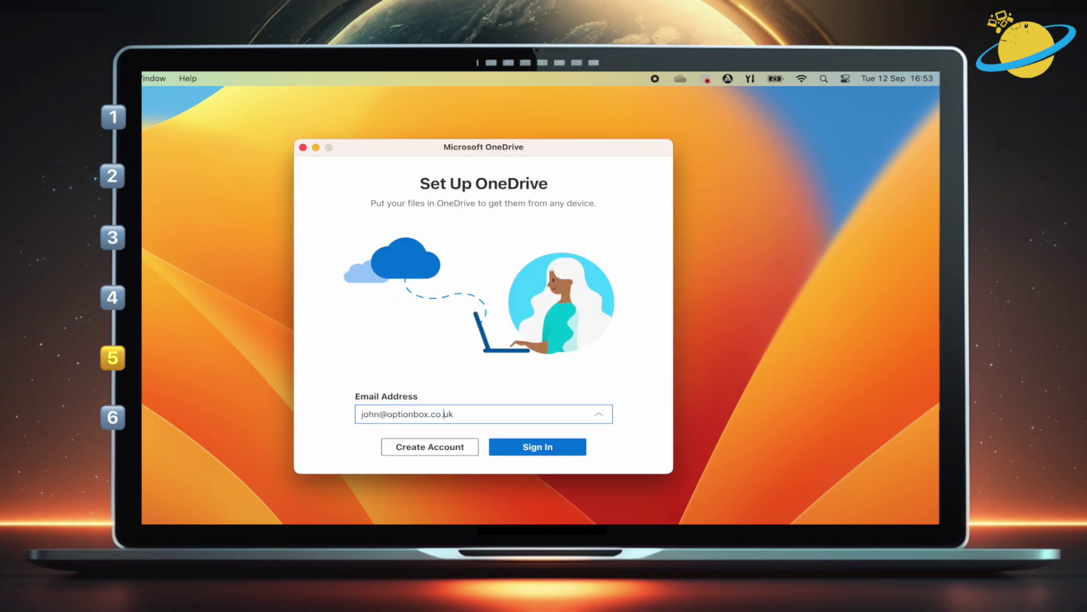
left_click(528, 451)
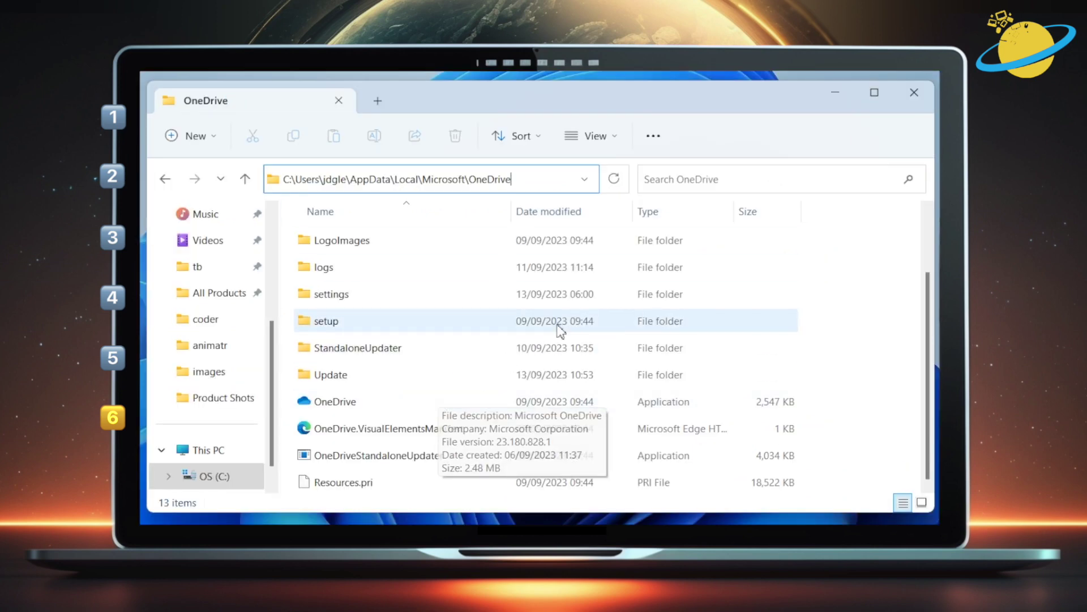
Step: Close the OneDrive folder window and open Windows PowerShell from search
left_click(835, 92)
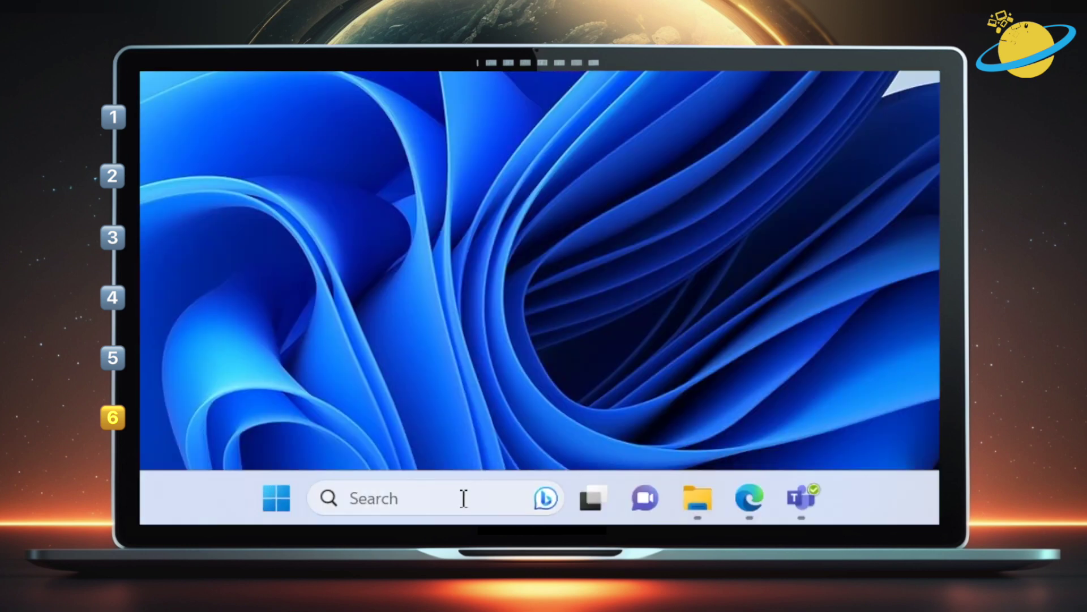
left_click(357, 516)
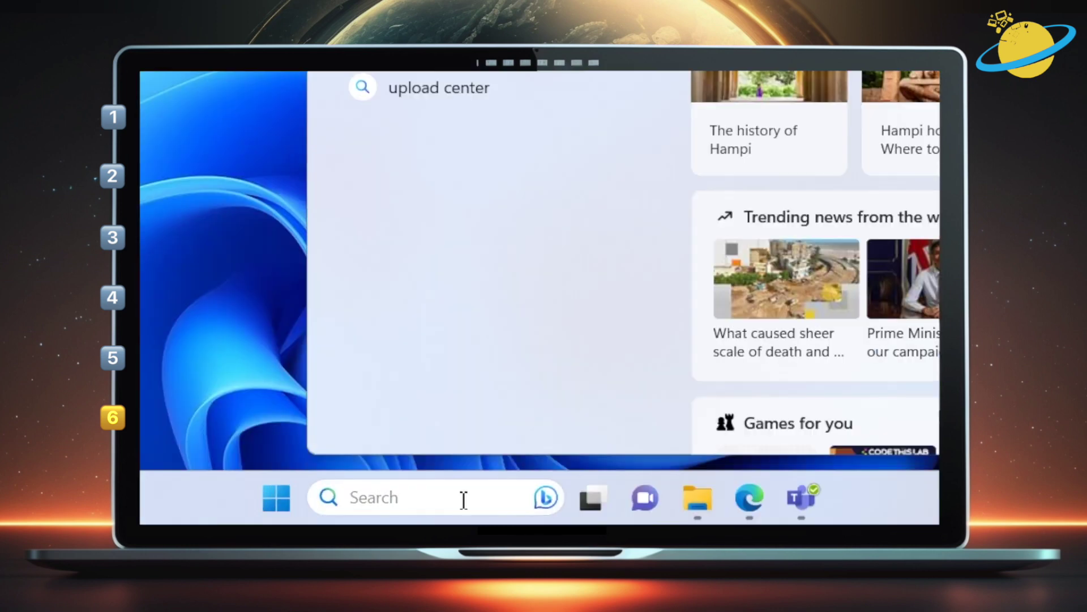
type("powersh")
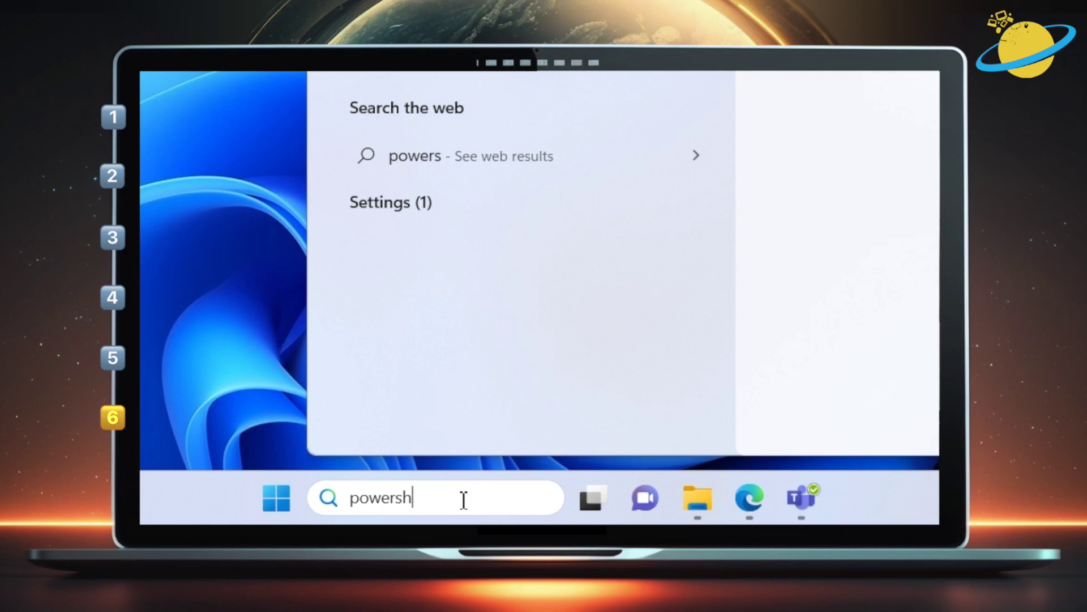
type("ell")
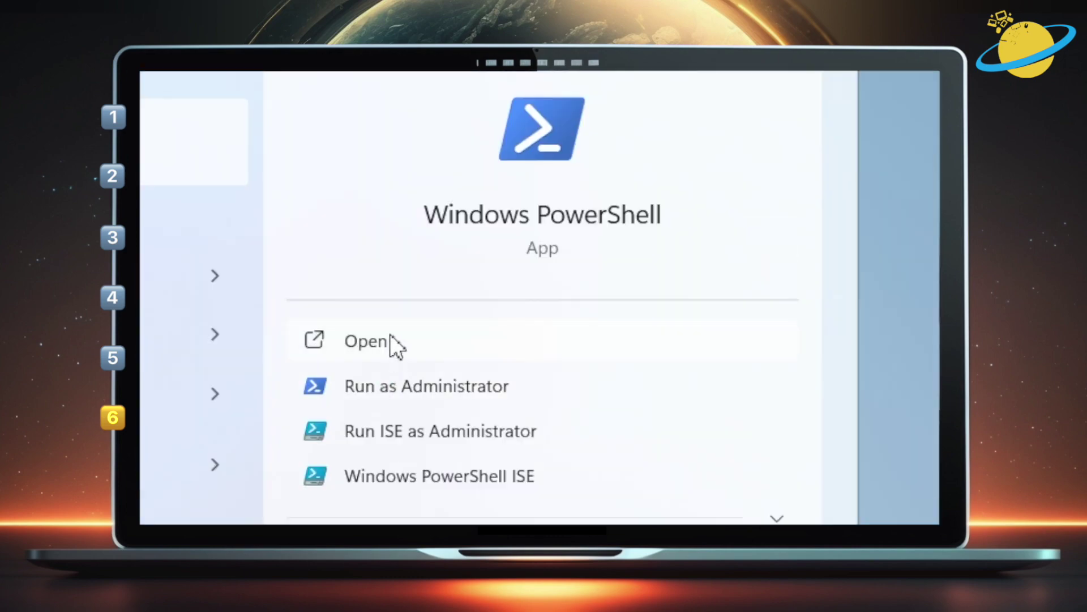
left_click(395, 343)
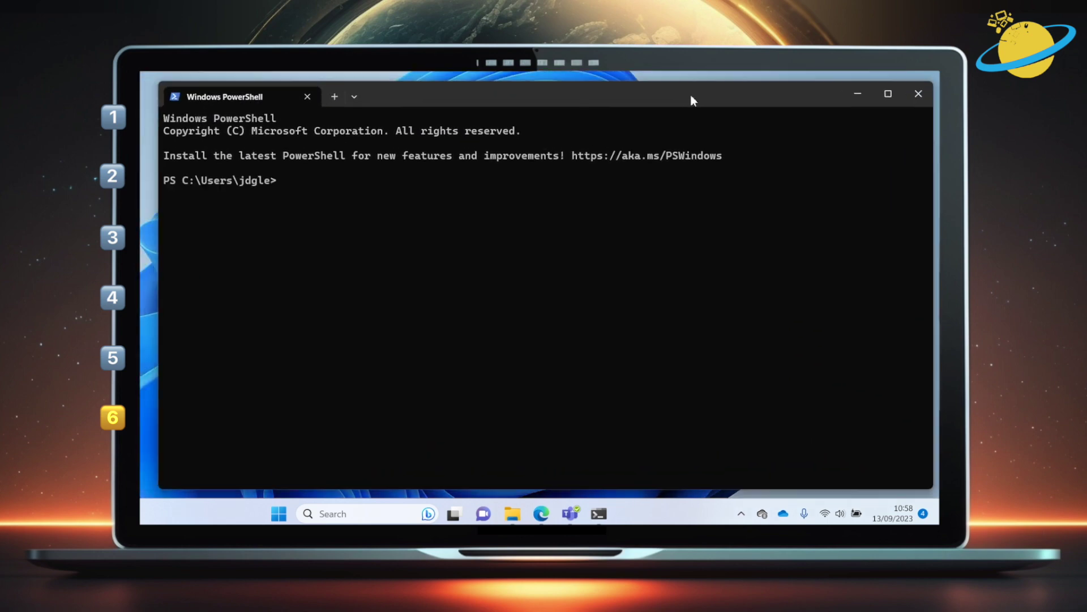
type("S")
type("t")
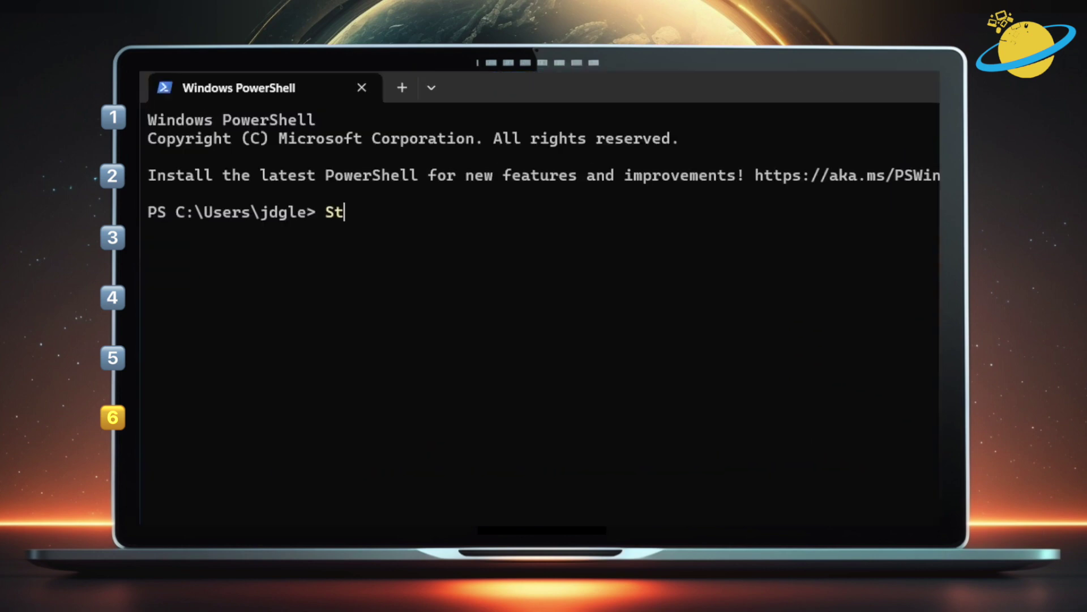
type("op-Pr")
type("ocess")
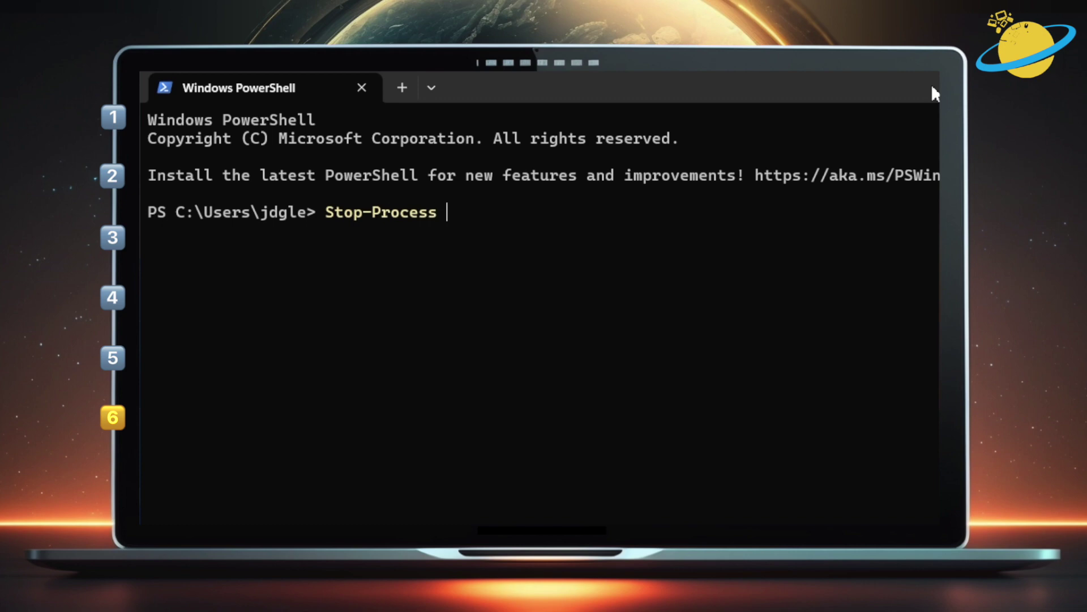
type(" -Name")
type(" \"")
type("OneD")
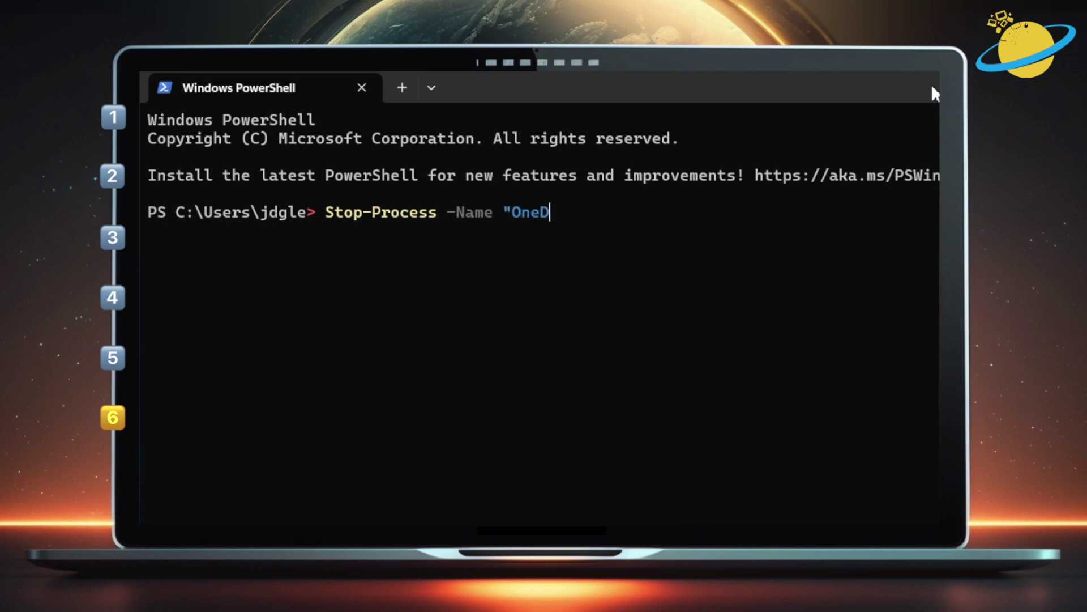
type("rive\" ")
type("-For")
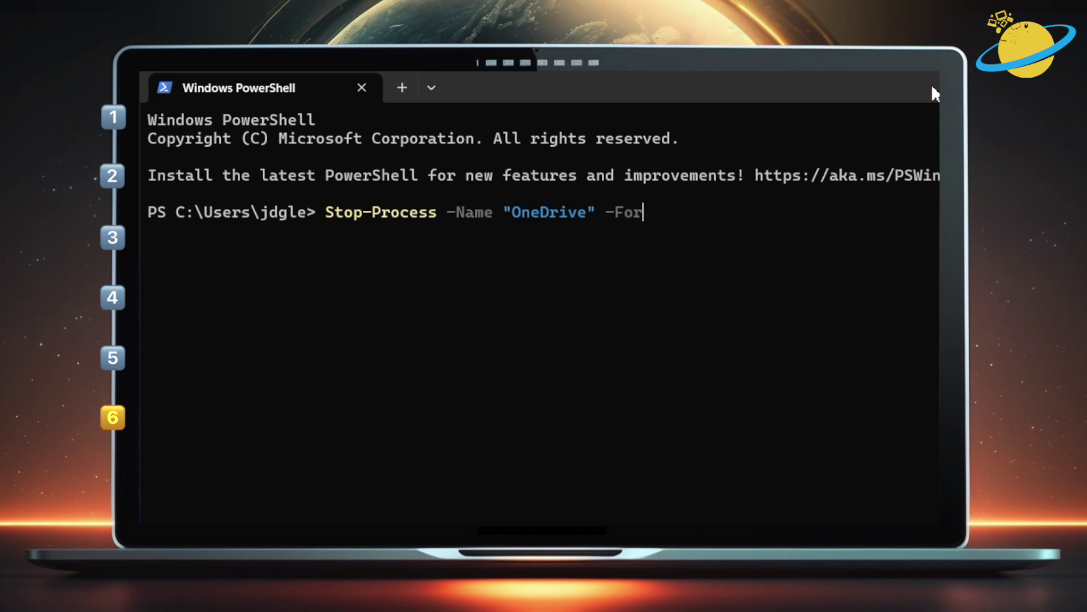
type("ce")
type(";")
Step: Delete the stray semicolon and run Stop-Process -Name "OneDrive" -Force
key("BackSpace")
key("Return")
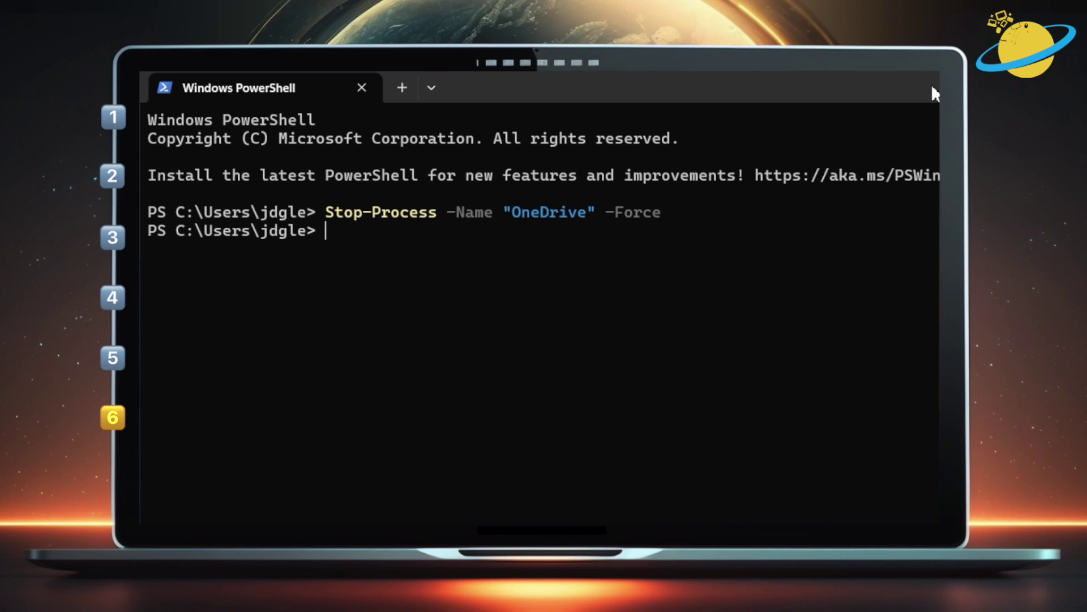
type("Sta")
type("rt-Proc")
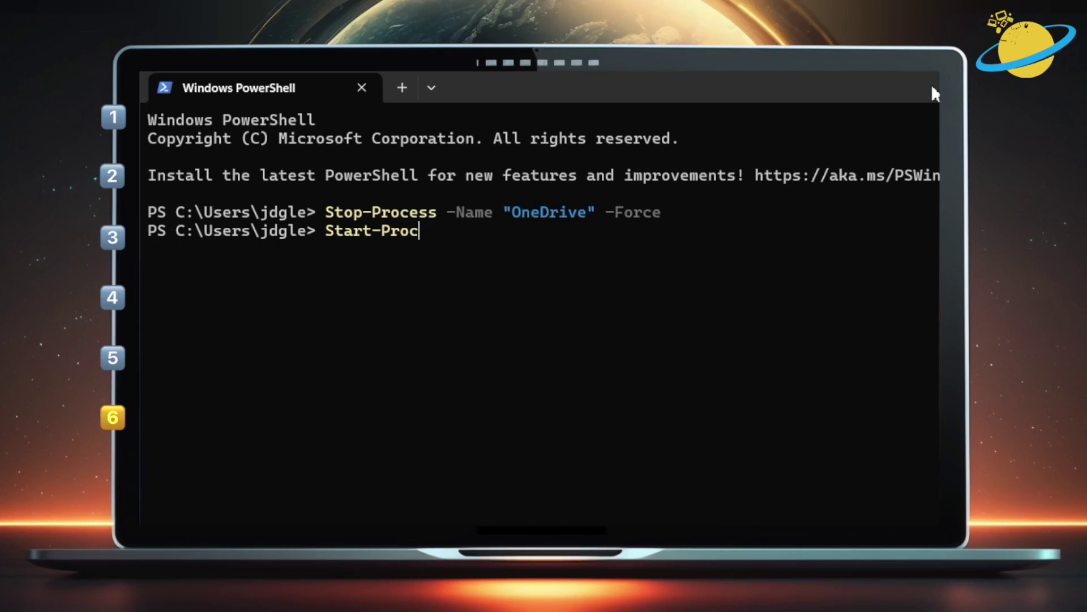
type("ess")
type(" \"")
type("$env")
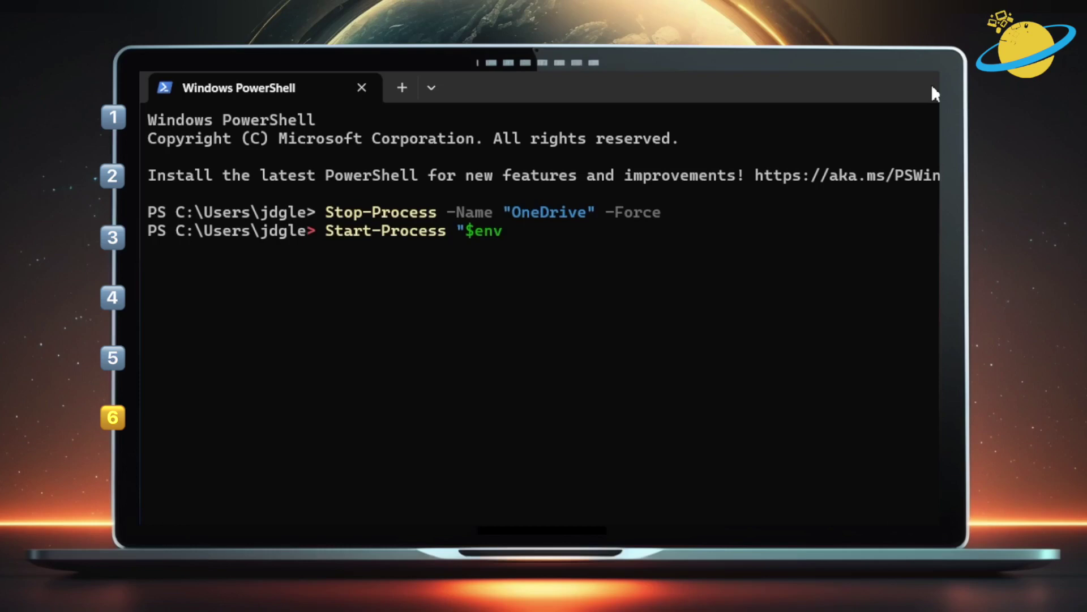
type(":LOC")
type("ALAPPDA")
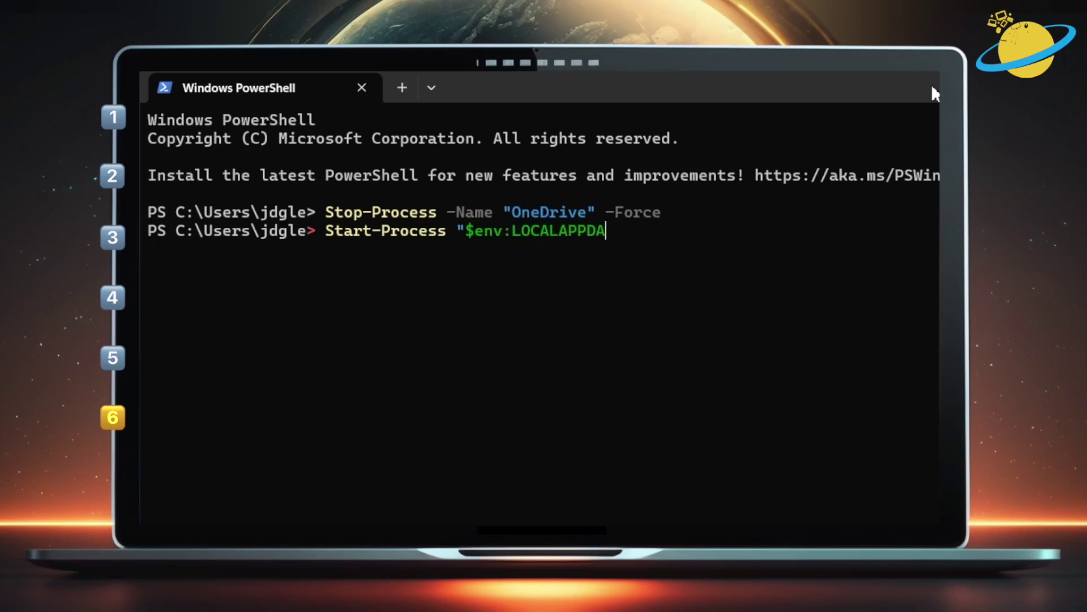
type("TA")
type("\\Micros")
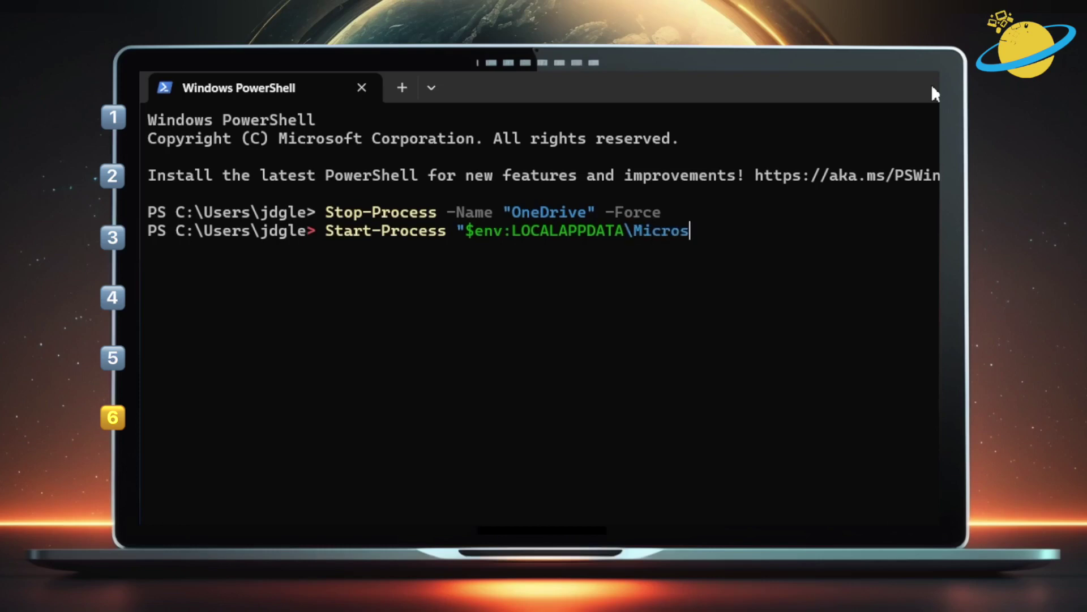
type("soft")
type("\\OneDr")
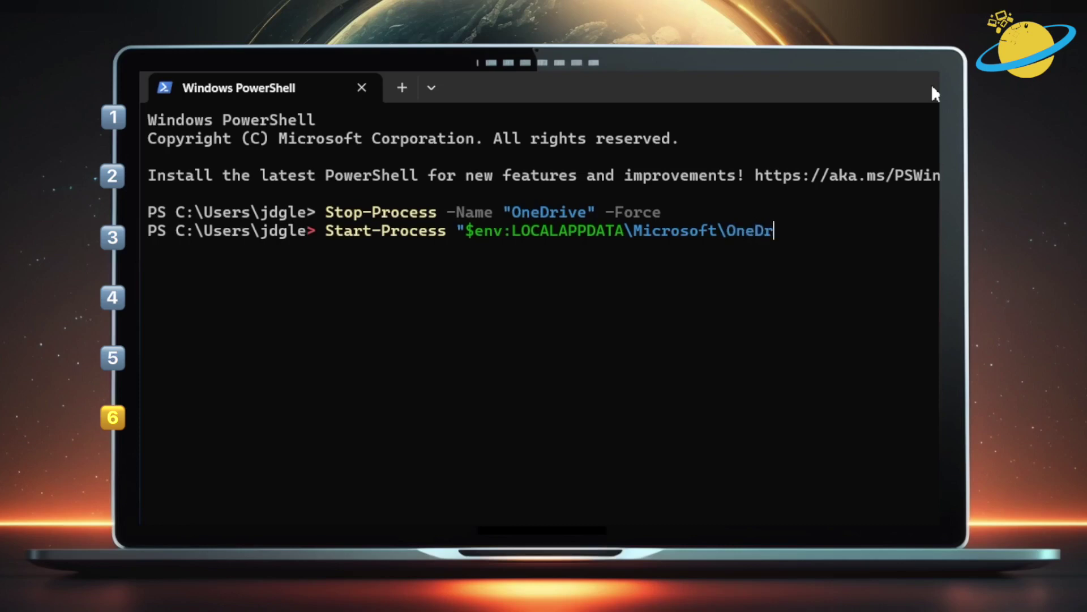
type("ive\\On")
type("eDrive")
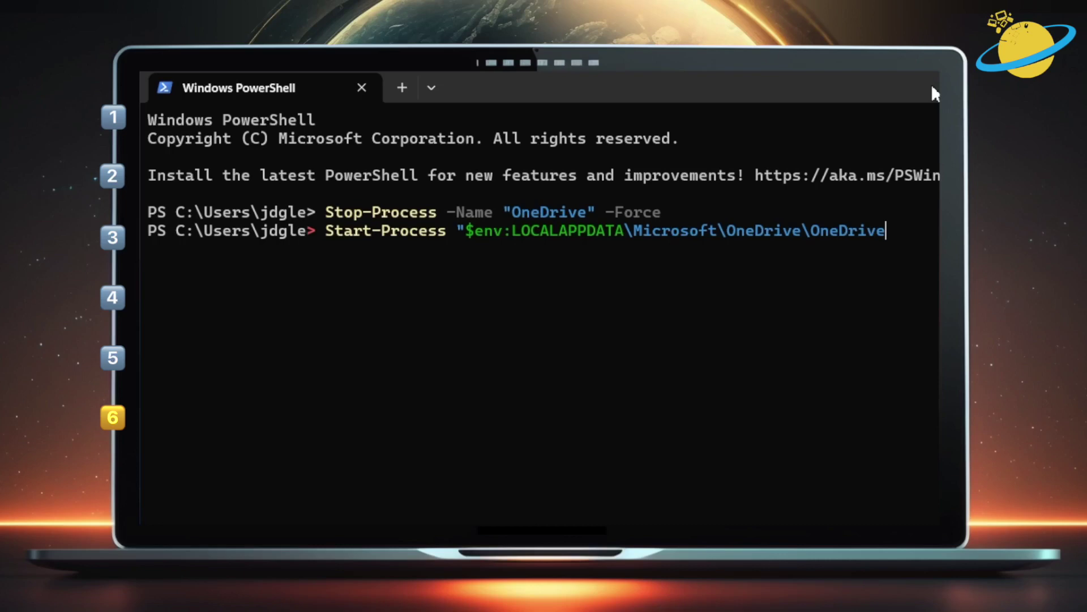
type(".exe")
type("\"")
Step: Run Start-Process "$env:LOCALAPPDATA\Microsoft\OneDrive\OneDrive.exe" to relaunch OneDrive
key("Return")
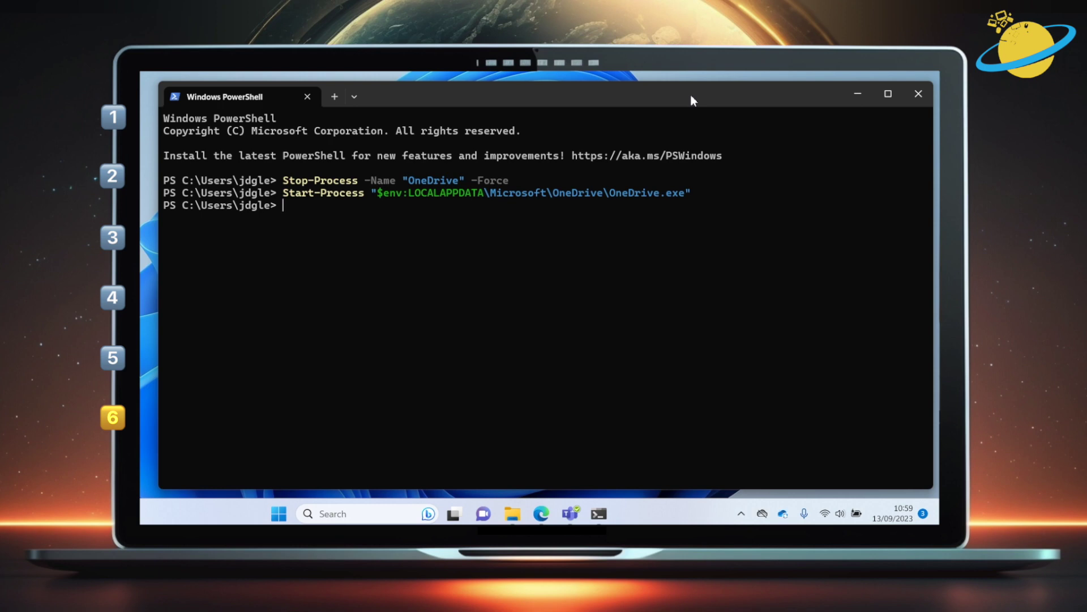